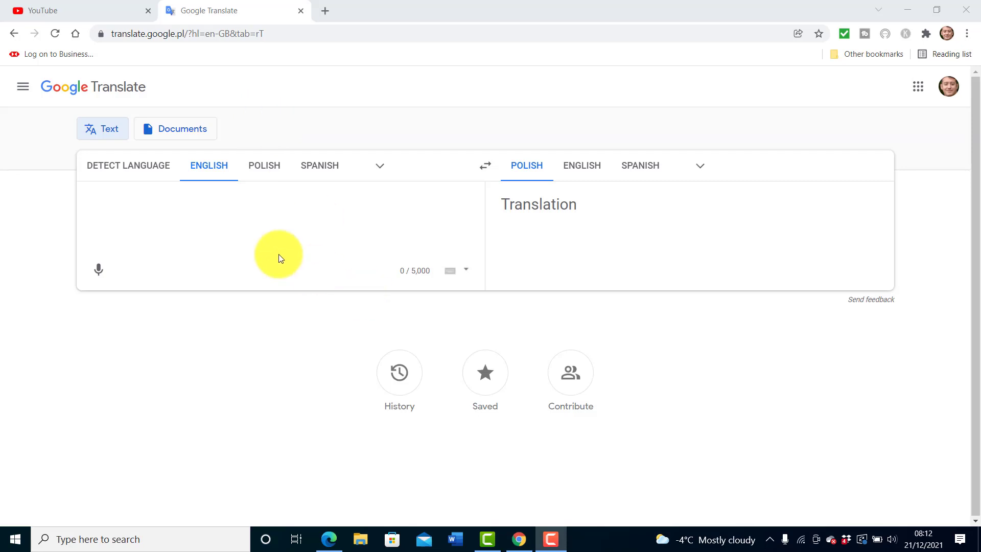
# Step: Export the saved Google Translate phrases into a new Saved translations spreadsheet
pyautogui.click(489, 377)
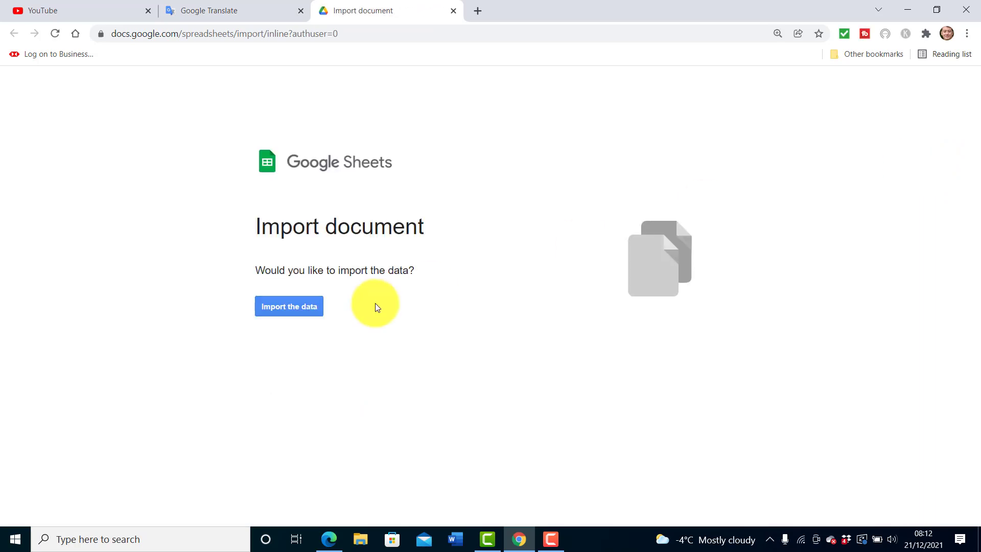
pyautogui.click(282, 307)
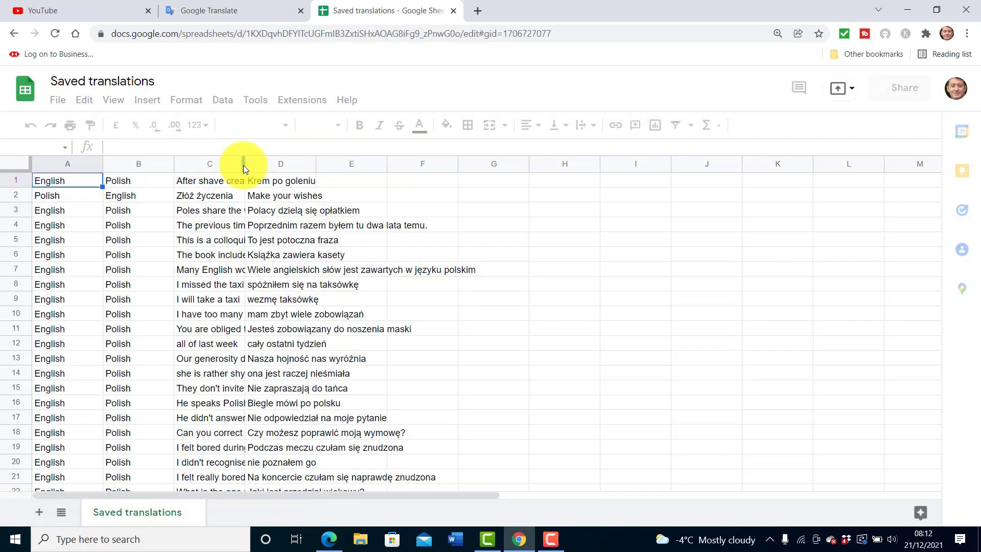
# Step: Widen columns C and D so the full English and Polish phrases show
pyautogui.moveTo(406, 170); pyautogui.dragTo(469, 177)
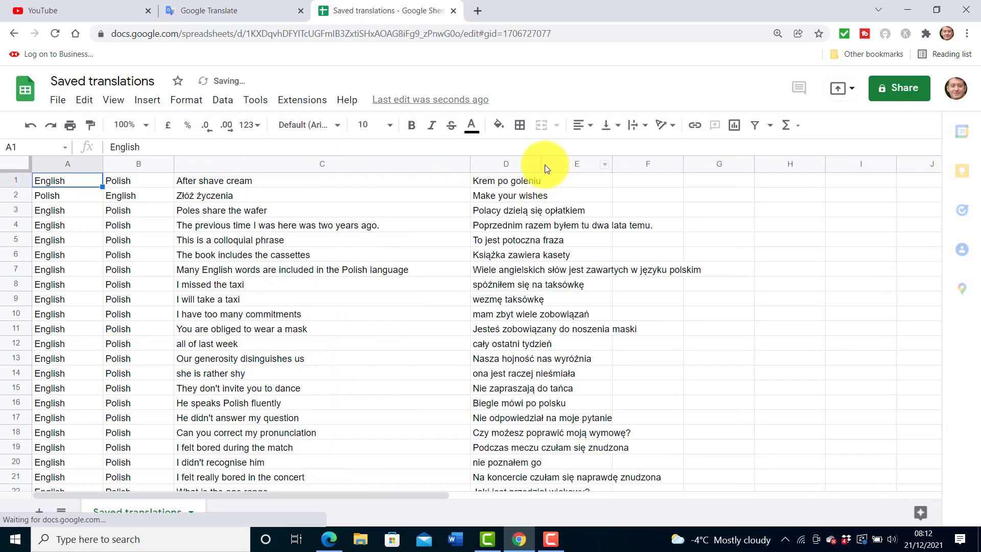
pyautogui.moveTo(541, 165); pyautogui.dragTo(778, 163)
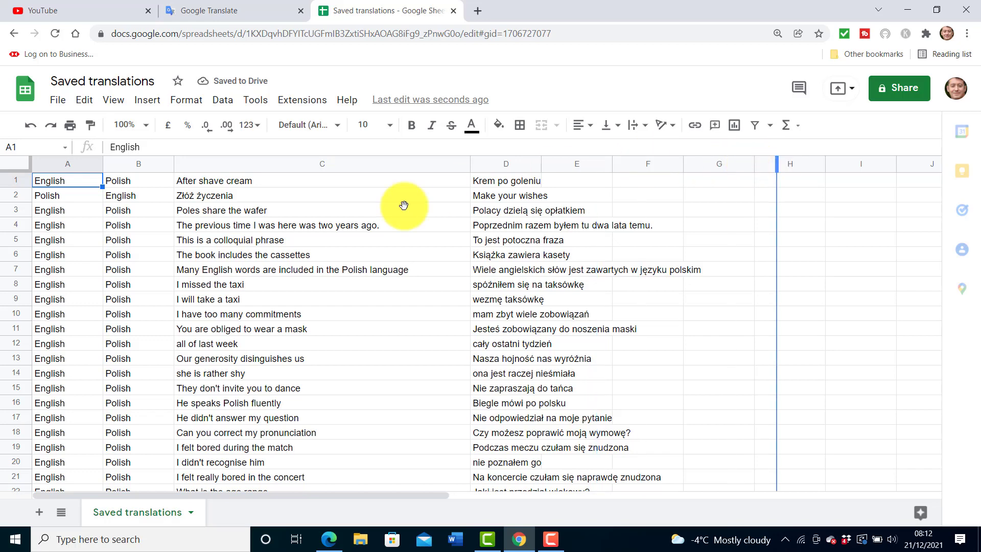
# Step: Select the phrase pairs in C5:D19 and copy them
pyautogui.click(247, 242)
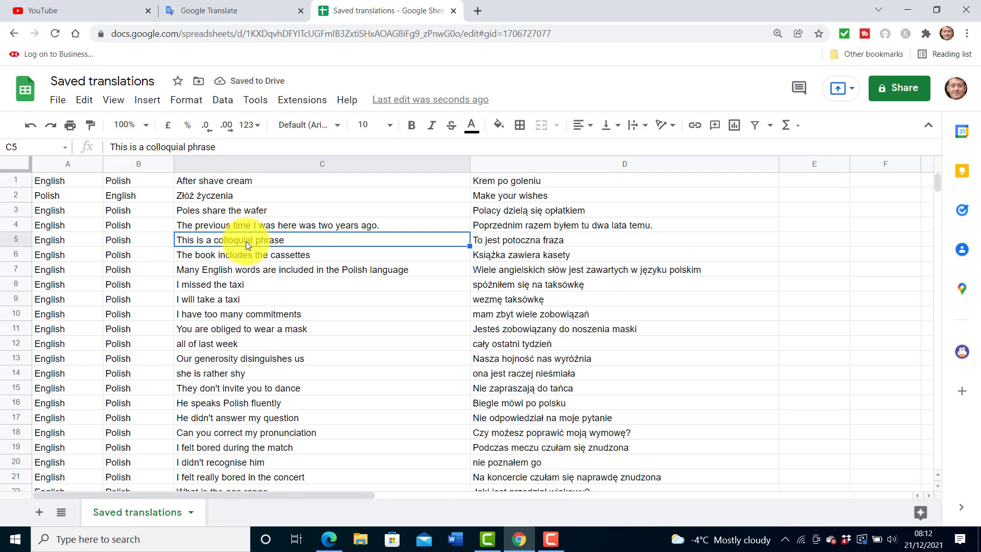
pyautogui.hotkey('shift', 'Right')
pyautogui.hotkey('shift', 'Down')
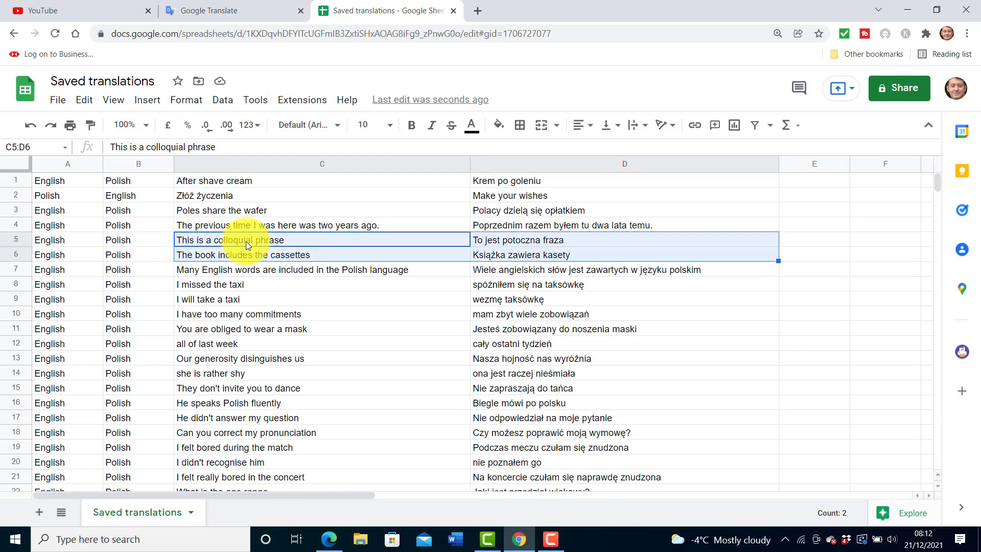
pyautogui.hotkey('shift', 'Down')
pyautogui.hotkey('shift', 'Down')
pyautogui.hotkey('shift', 'Down')
pyautogui.hotkey('shift', 'Down')
pyautogui.hotkey('shift', 'Down')
pyautogui.hotkey('shift', 'Down')
pyautogui.hotkey('shift', 'Down')
pyautogui.hotkey('shift', 'Down')
pyautogui.hotkey('shift', 'Down')
pyautogui.hotkey('shift', 'Down')
pyautogui.hotkey('shift', 'Down')
pyautogui.hotkey('shift', 'Down')
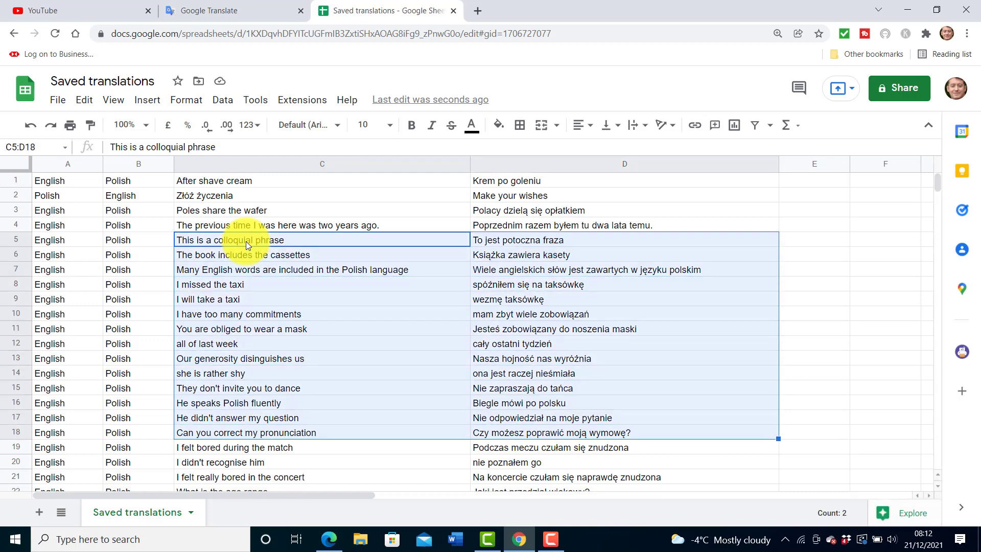
pyautogui.hotkey('shift', 'Down')
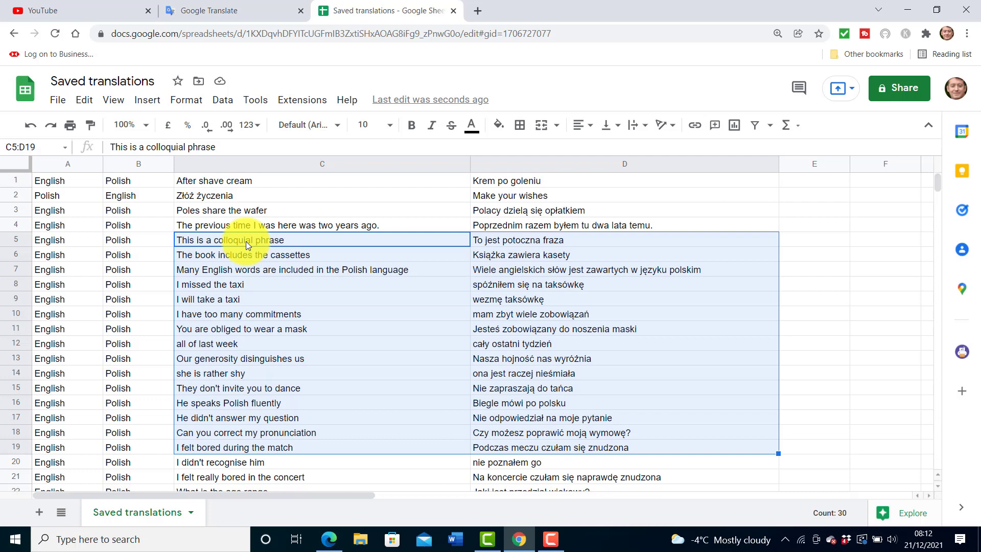
pyautogui.rightClick(375, 244)
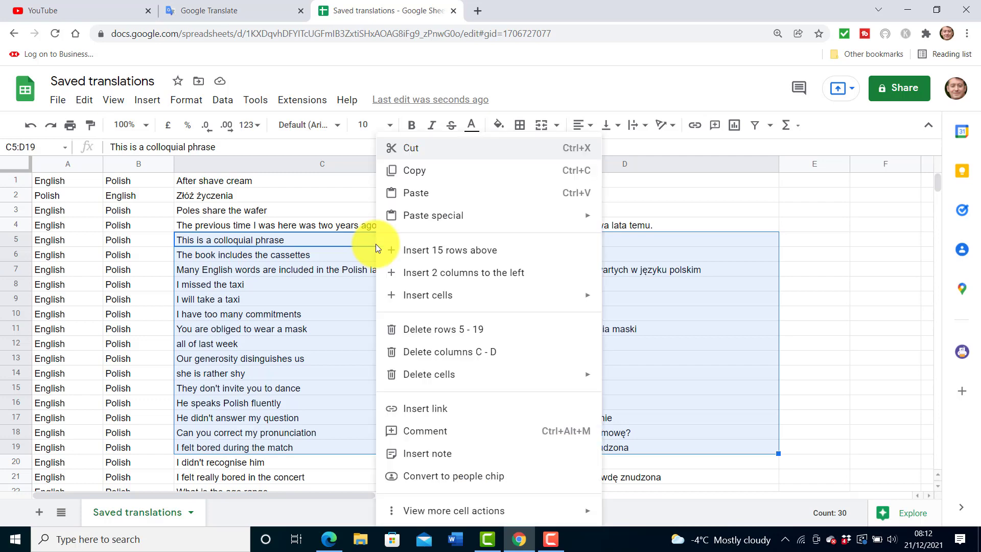
pyautogui.click(415, 170)
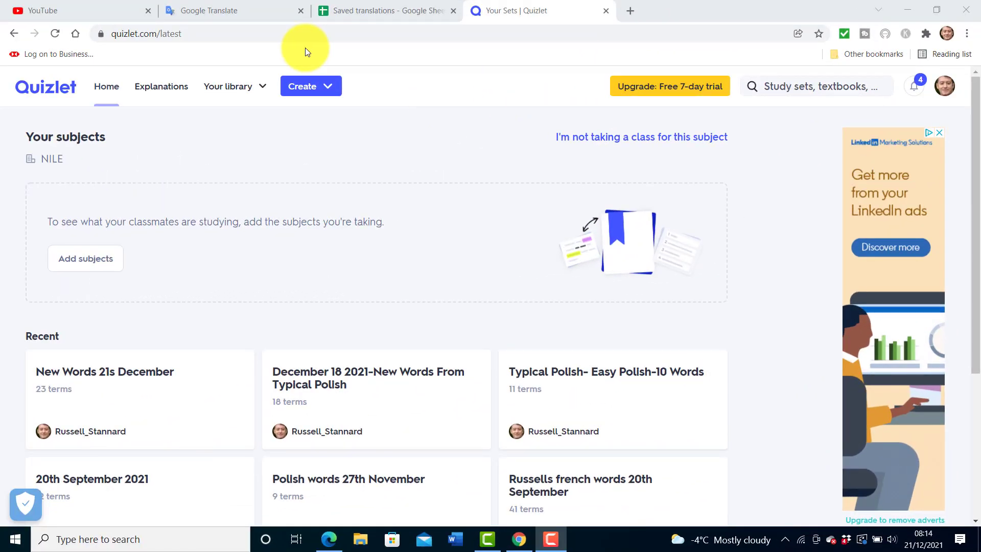
# Step: Start a new Quizlet study set titled New words
pyautogui.click(327, 90)
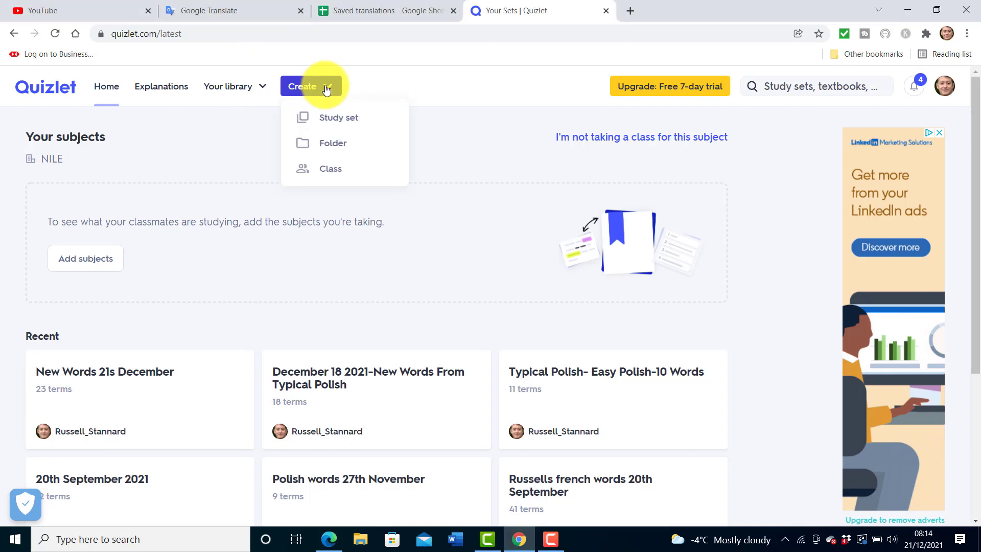
pyautogui.click(340, 120)
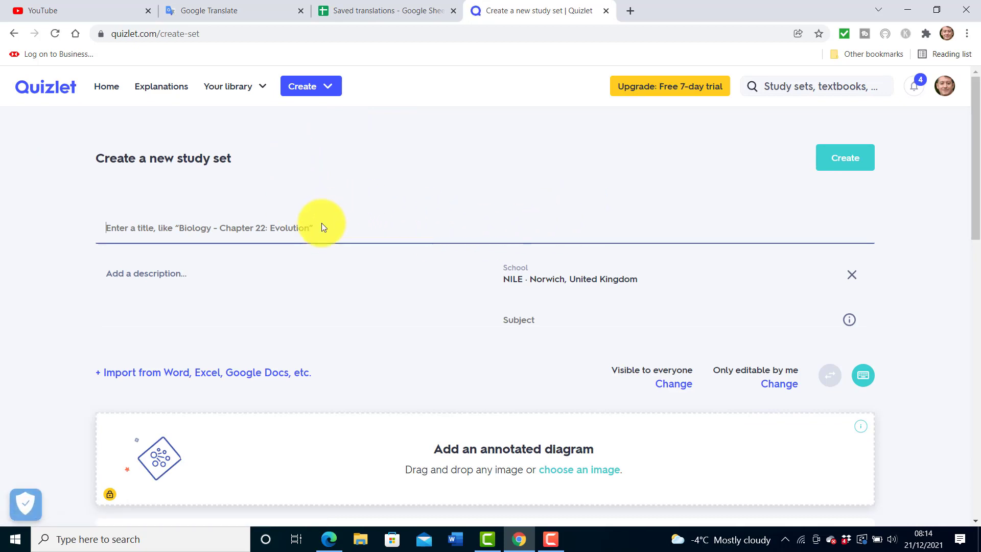
pyautogui.write('New words')
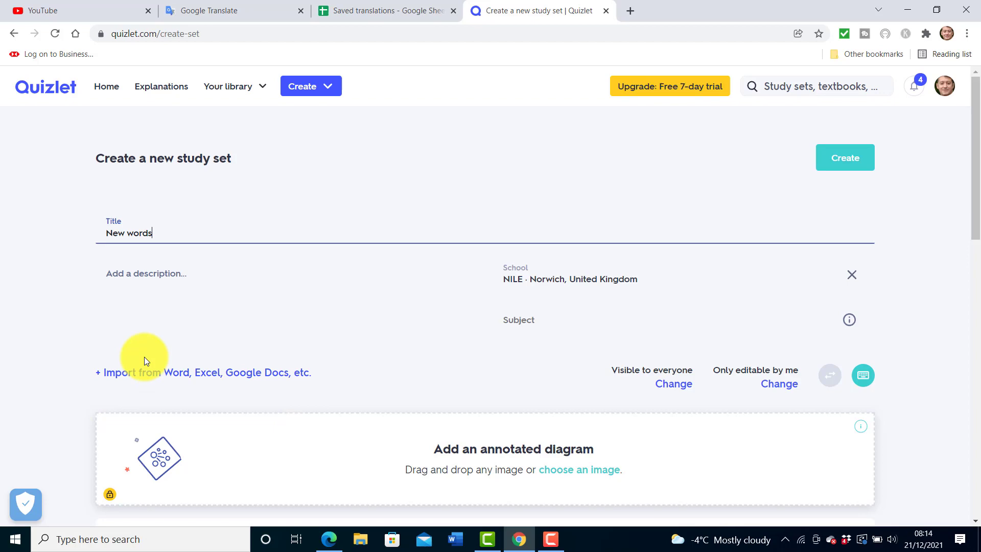
# Step: Paste the 15 copied phrase pairs into the import panel and import them as cards
pyautogui.click(141, 378)
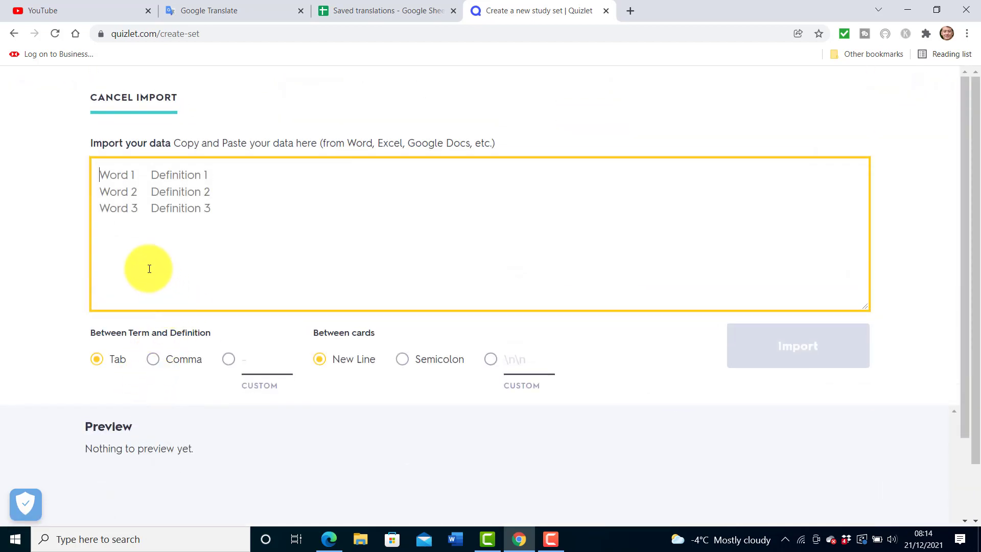
pyautogui.hotkey('ctrl', 'v')
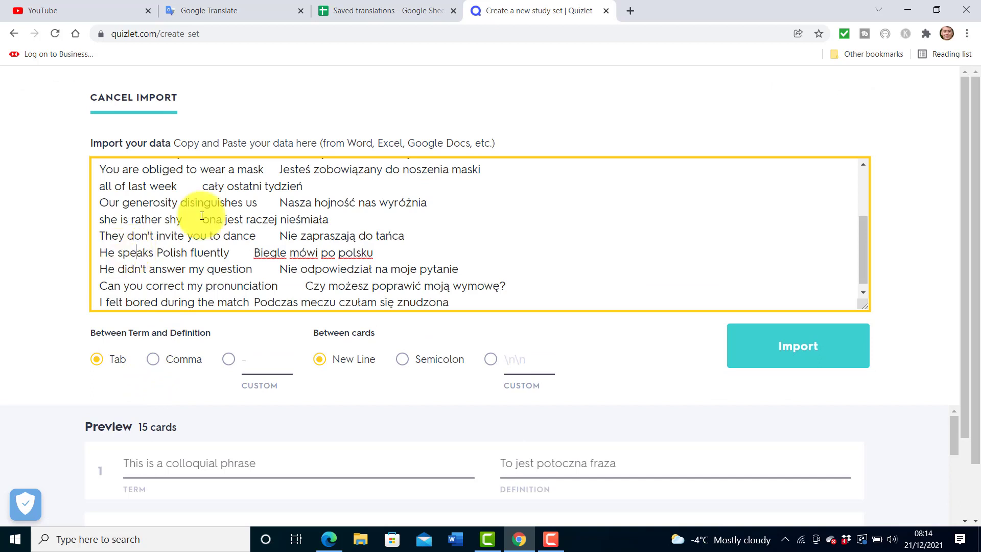
pyautogui.rightClick(535, 201)
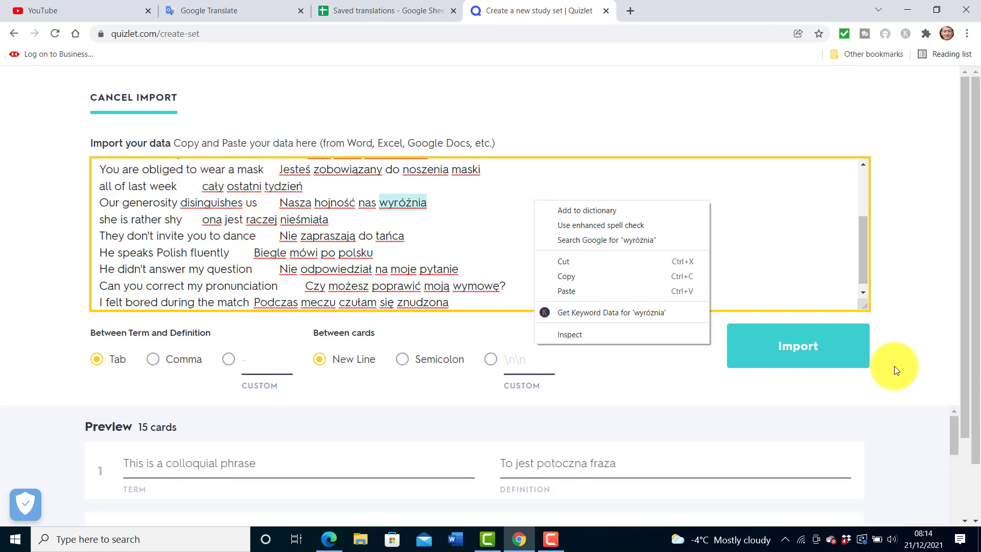
pyautogui.click(791, 350)
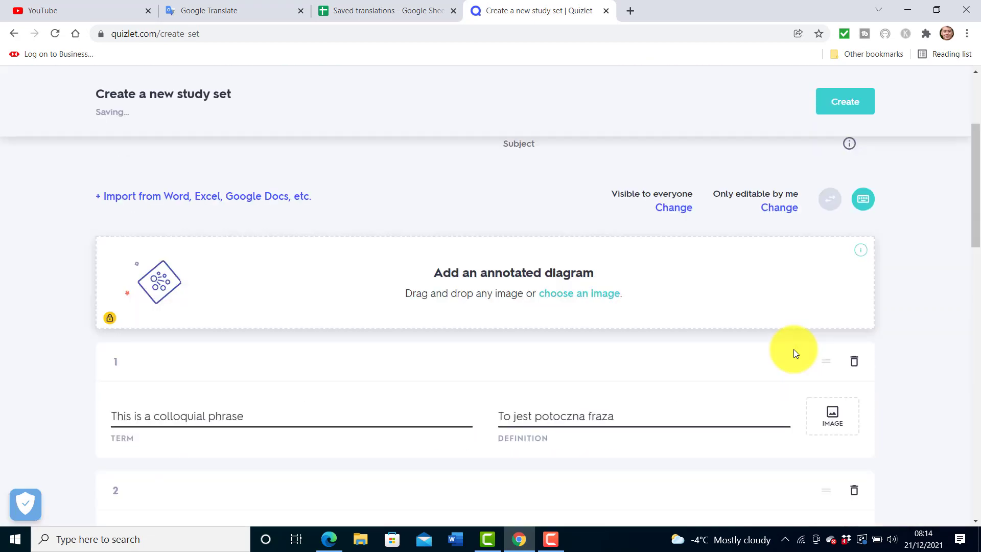
pyautogui.scroll(-5, 908, 240)
pyautogui.moveTo(970, 209); pyautogui.dragTo(972, 184)
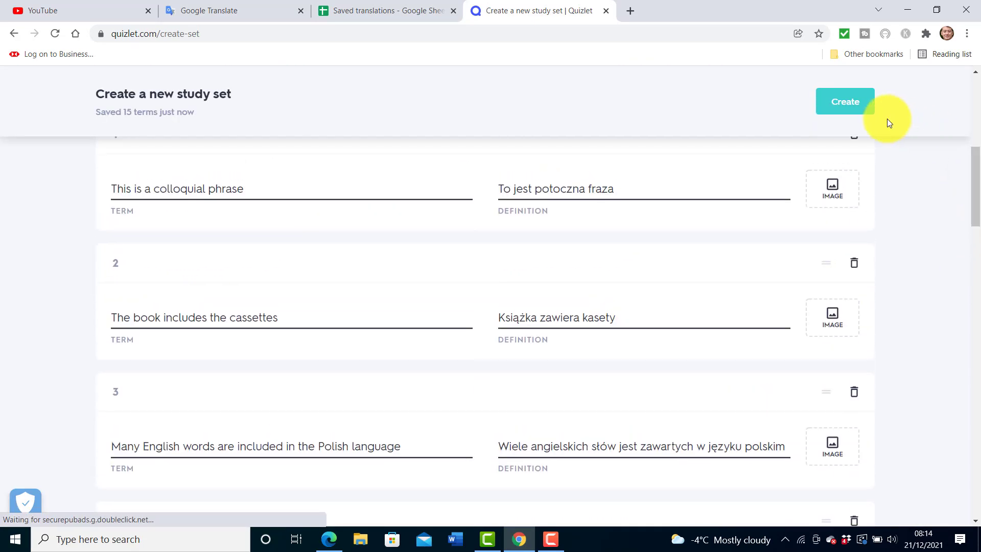
# Step: Create the New words set and start studying it as flashcards
pyautogui.click(842, 105)
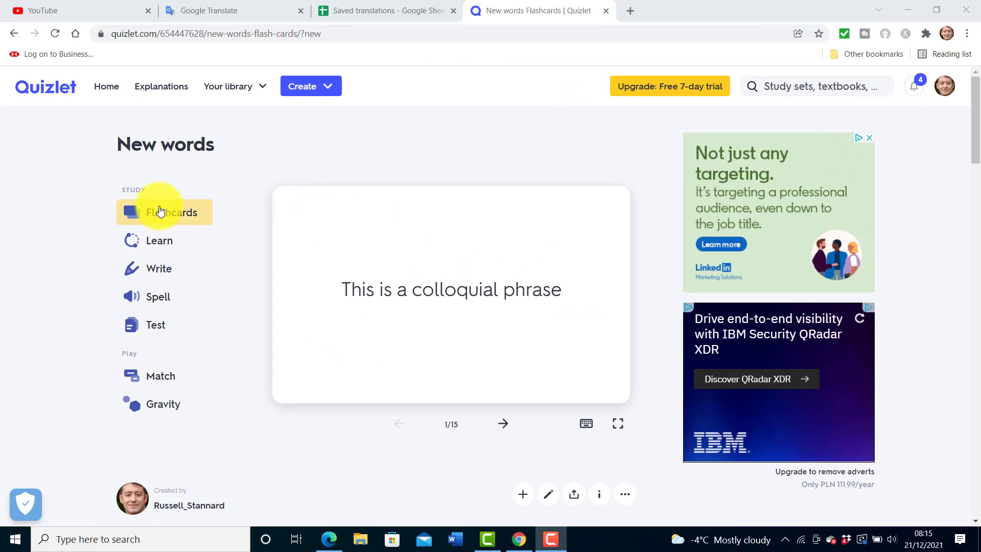
pyautogui.click(161, 212)
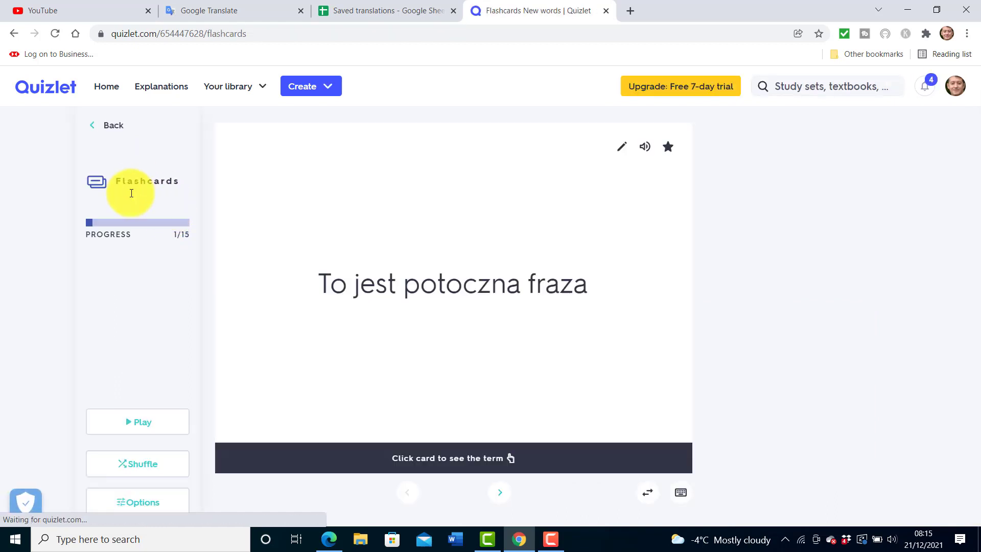
# Step: Turn flashcard audio on with English off and Polish on, then return to the cards
pyautogui.click(142, 504)
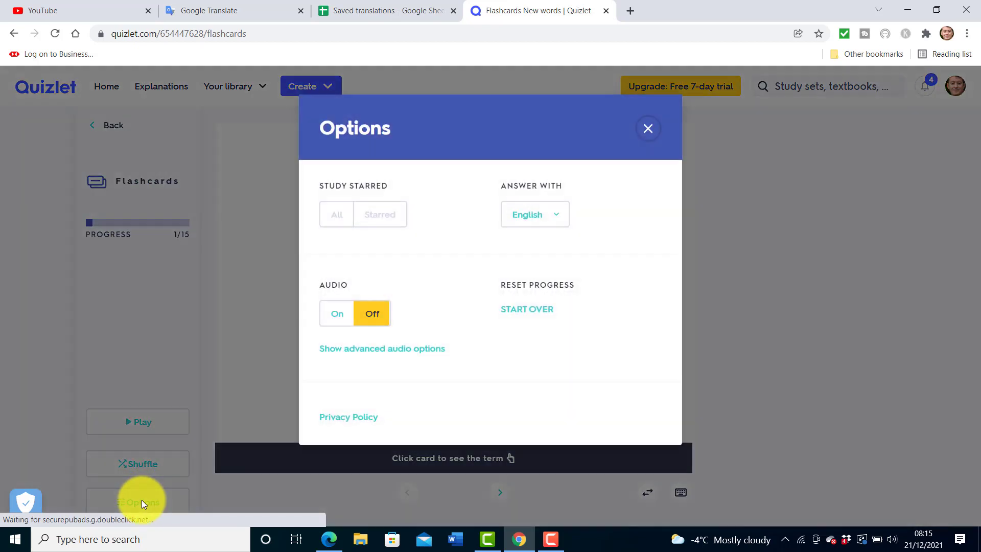
pyautogui.click(333, 315)
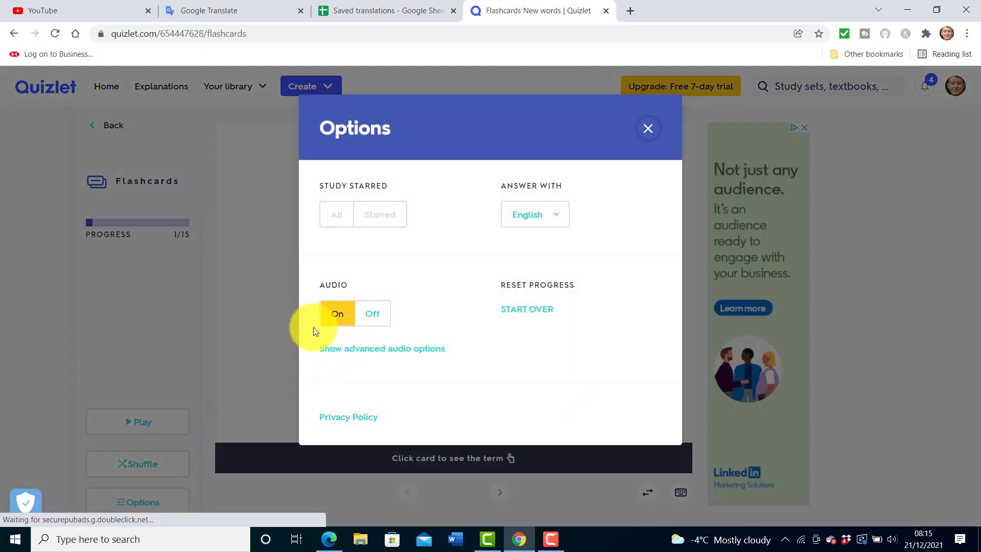
pyautogui.click(344, 351)
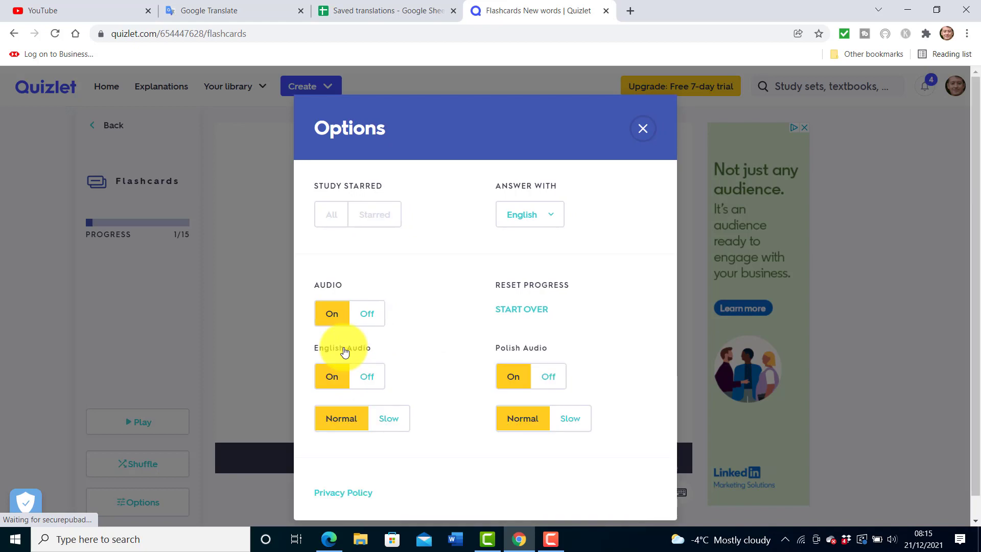
pyautogui.click(366, 377)
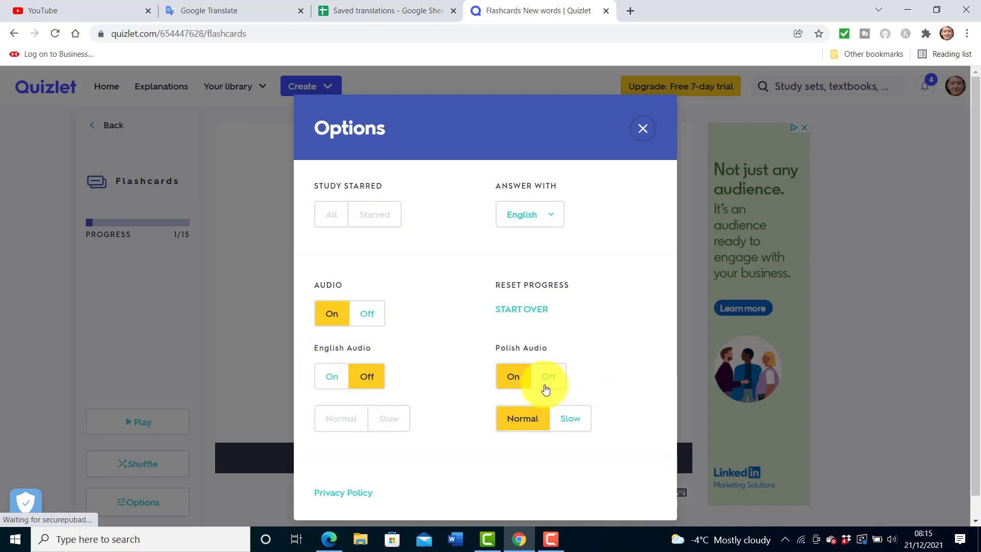
pyautogui.click(513, 379)
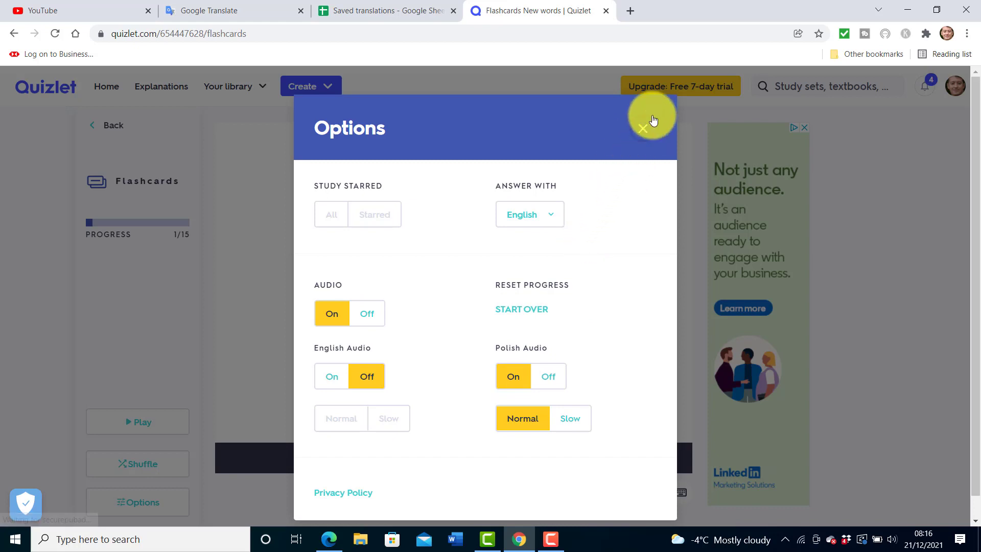
pyautogui.click(643, 128)
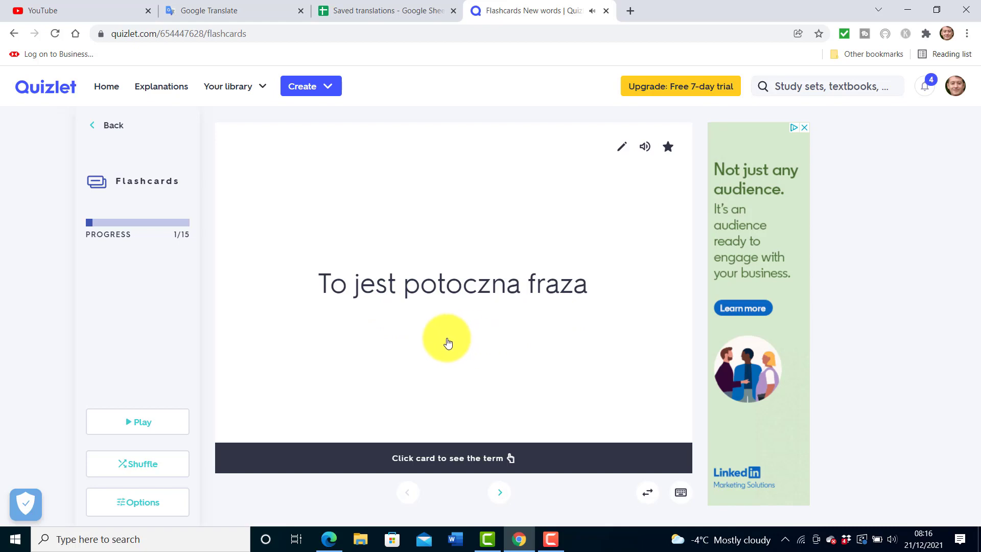
# Step: Flip and advance through the first three flashcards manually
pyautogui.click(475, 353)
pyautogui.click(500, 492)
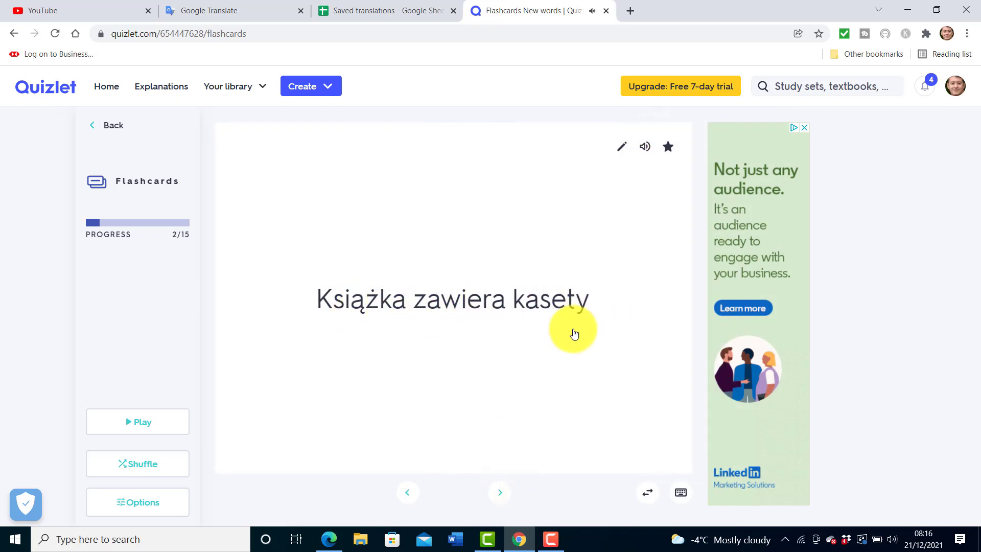
pyautogui.click(483, 404)
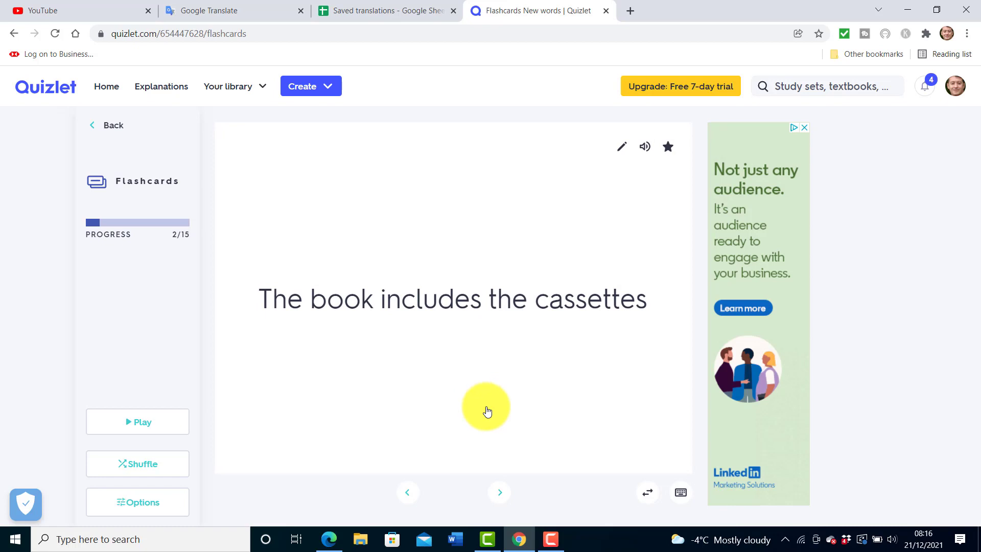
pyautogui.click(497, 494)
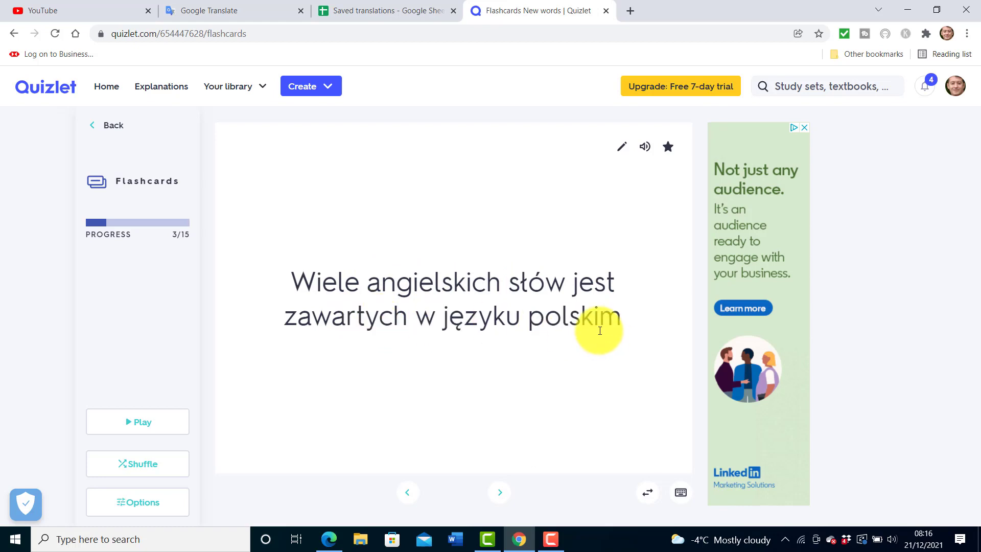
pyautogui.click(410, 381)
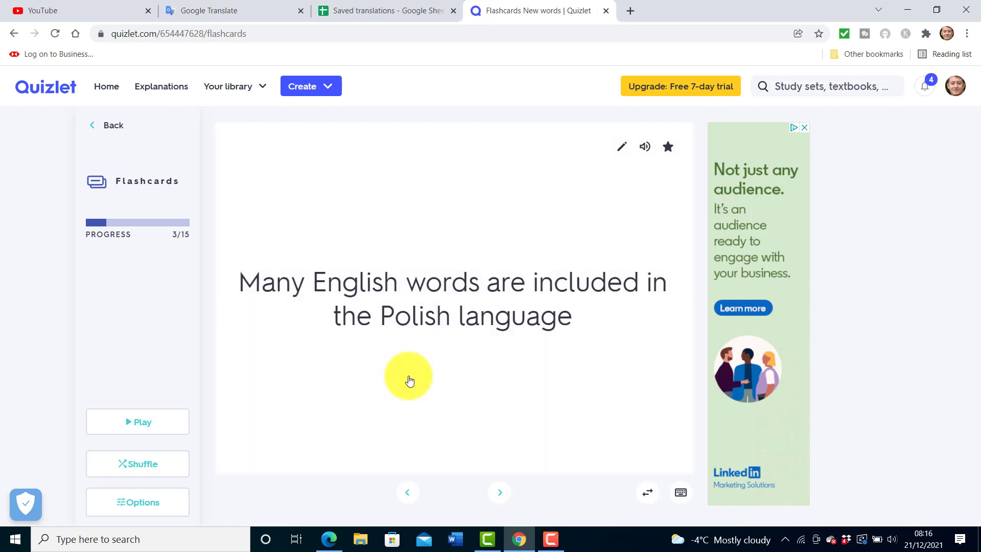
# Step: Check the flashcard settings, then autoplay the cards briefly and stop
pyautogui.click(140, 504)
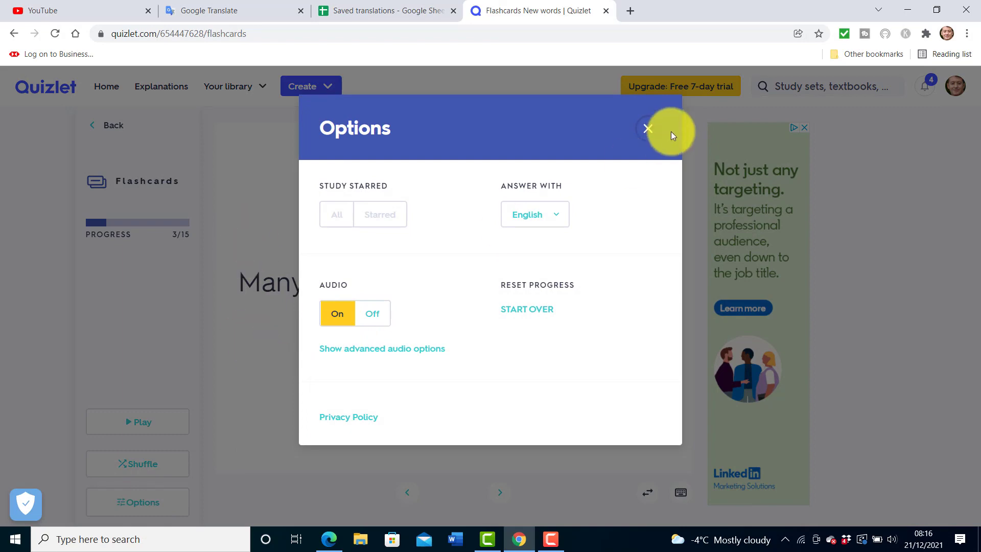
pyautogui.click(649, 128)
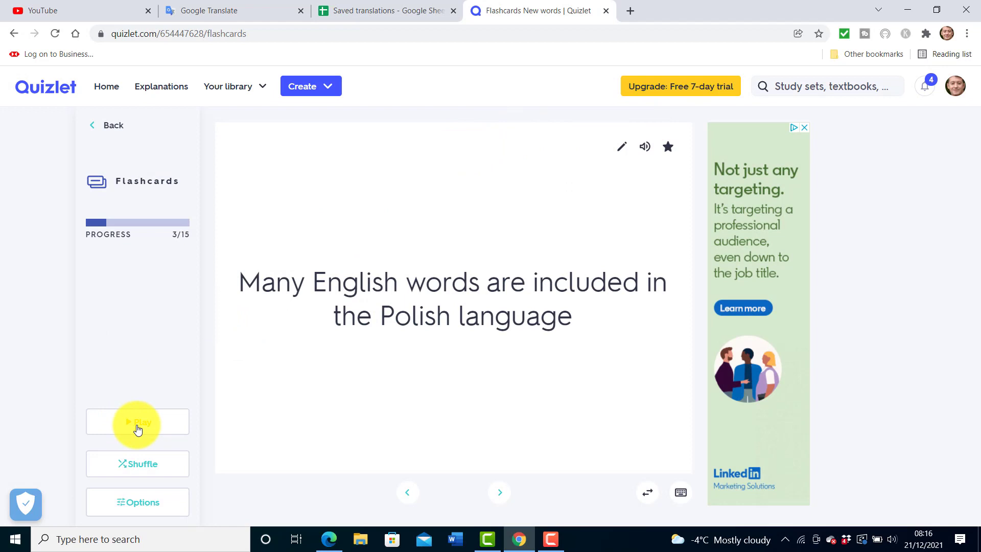
pyautogui.click(138, 423)
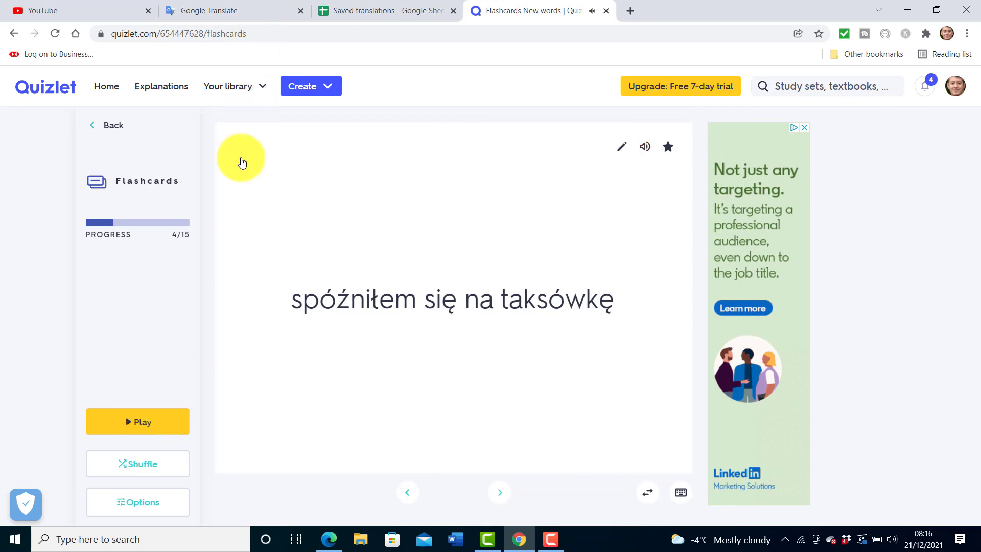
pyautogui.click(150, 422)
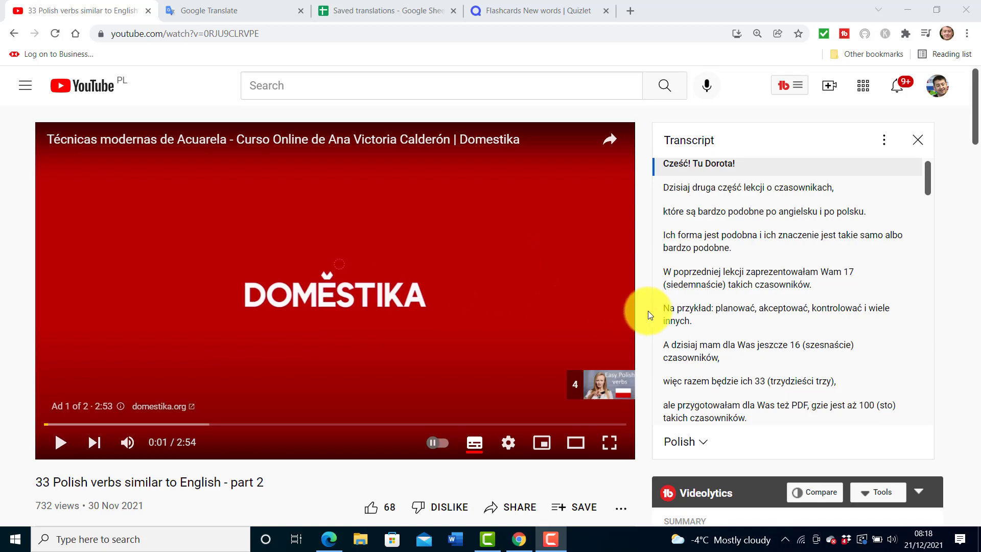
# Step: Select "Na przykład: planować" in the YouTube transcript and copy it
pyautogui.moveTo(663, 307); pyautogui.dragTo(732, 309)
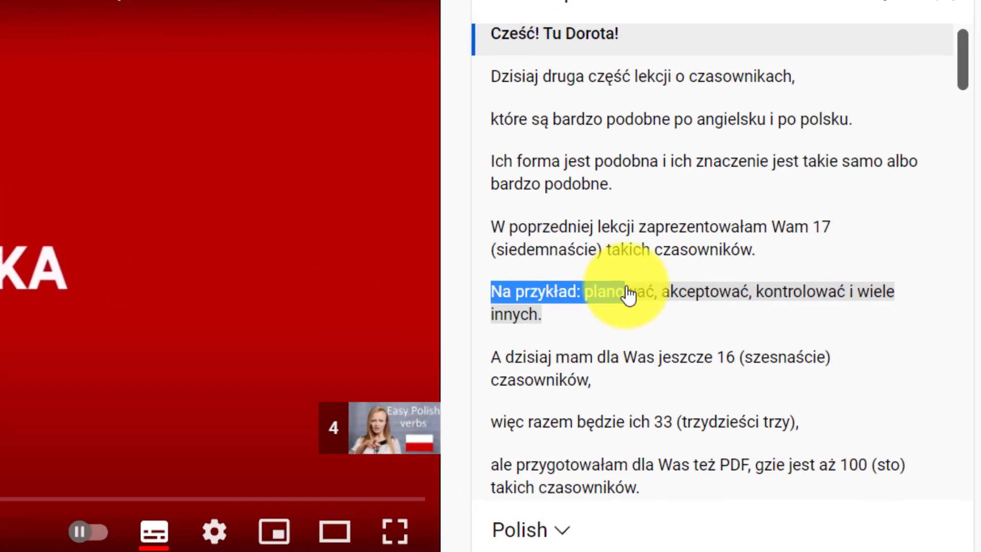
pyautogui.moveTo(659, 295); pyautogui.dragTo(646, 299)
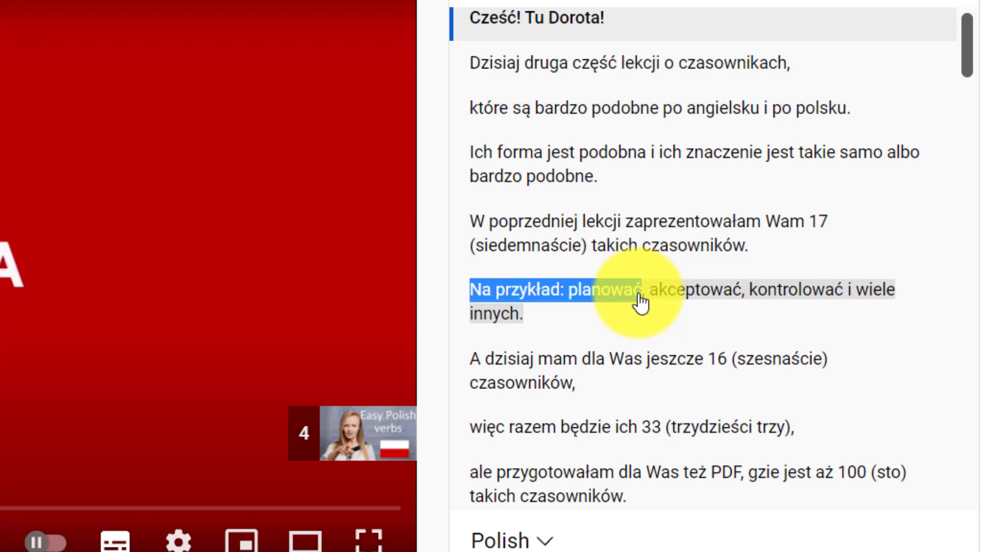
pyautogui.rightClick(629, 295)
pyautogui.click(680, 310)
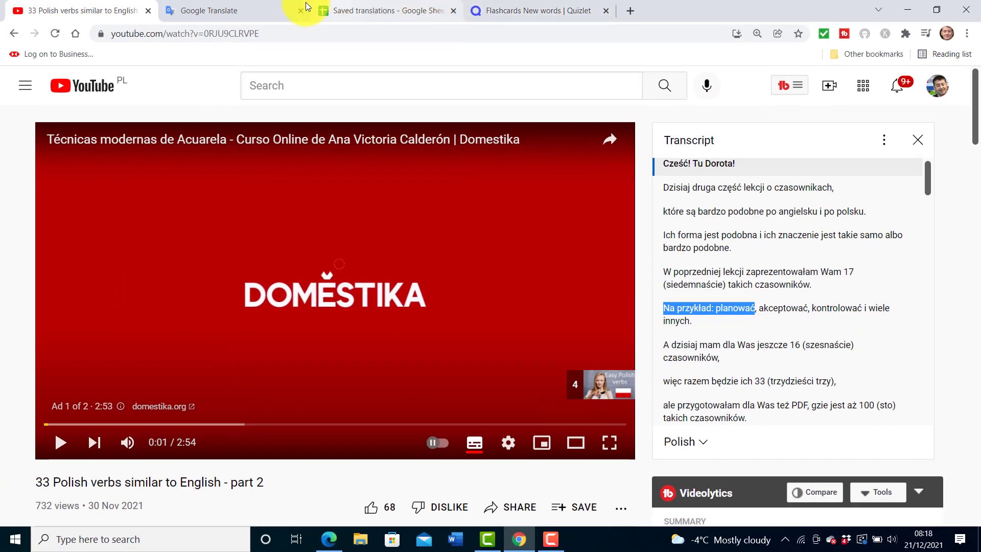
# Step: Translate "Na przykład: planować" from Polish to English and save it to the saved phrases
pyautogui.click(248, 8)
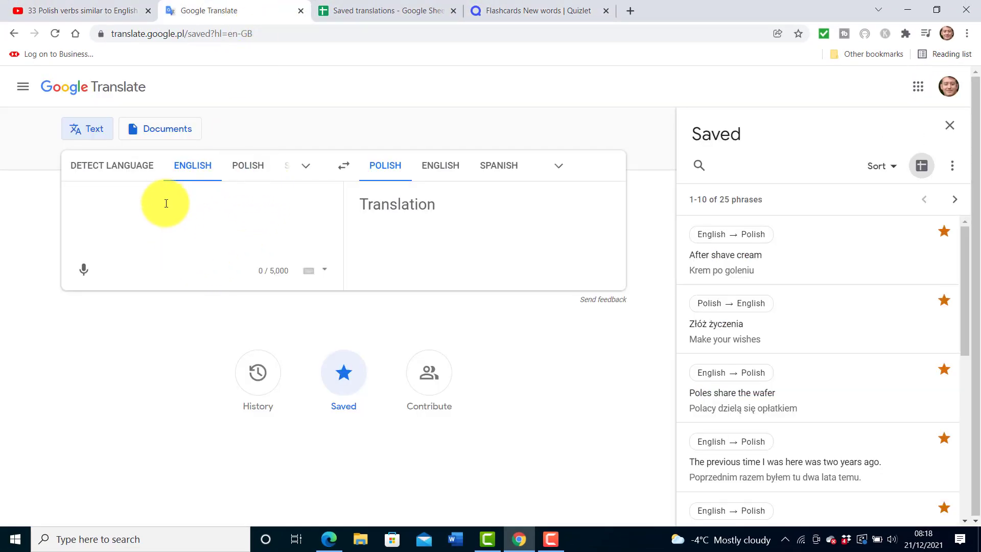
pyautogui.click(230, 166)
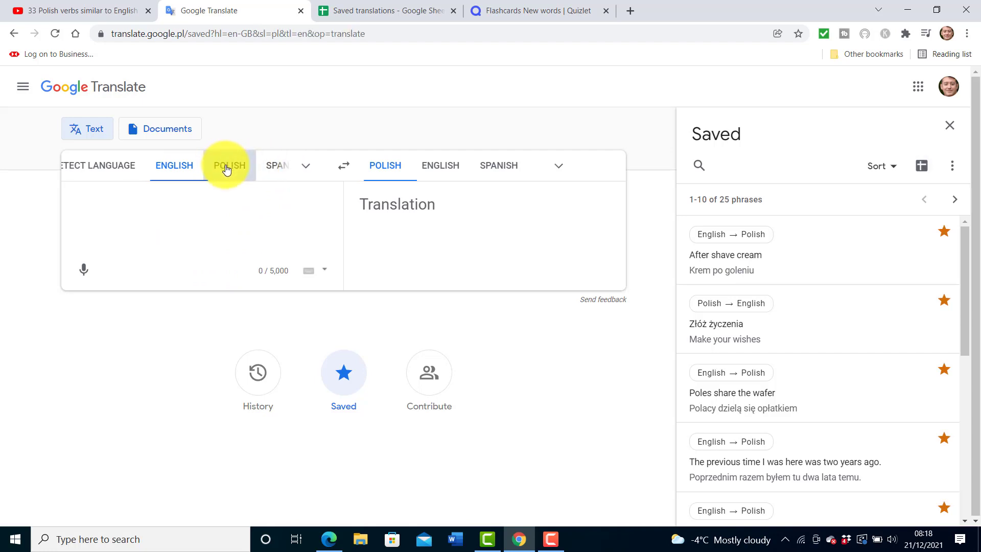
pyautogui.click(559, 165)
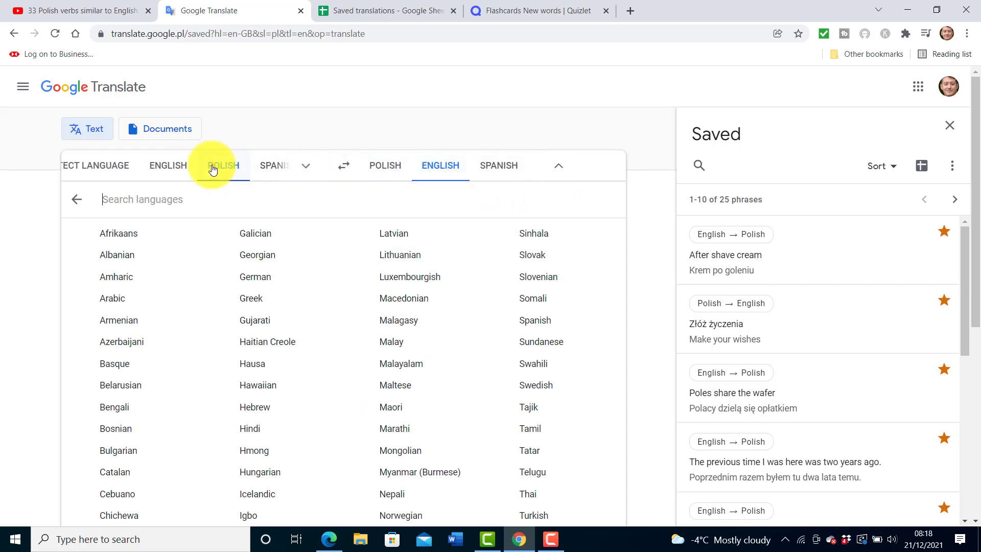
pyautogui.click(591, 117)
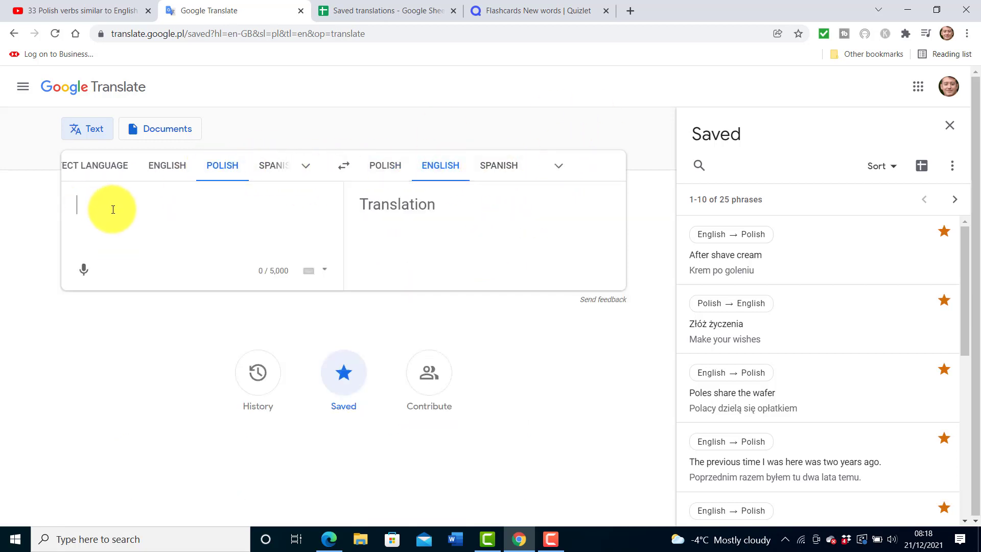
pyautogui.click(115, 211)
pyautogui.hotkey('ctrl', 'v')
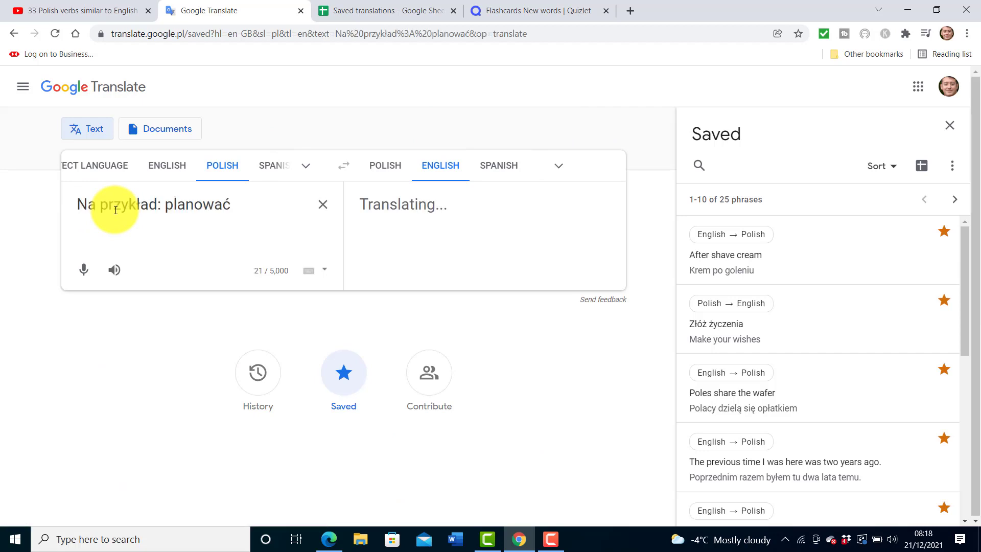
pyautogui.hotkey('ctrl', 'a')
pyautogui.hotkey('ctrl', 'c')
pyautogui.click(444, 248)
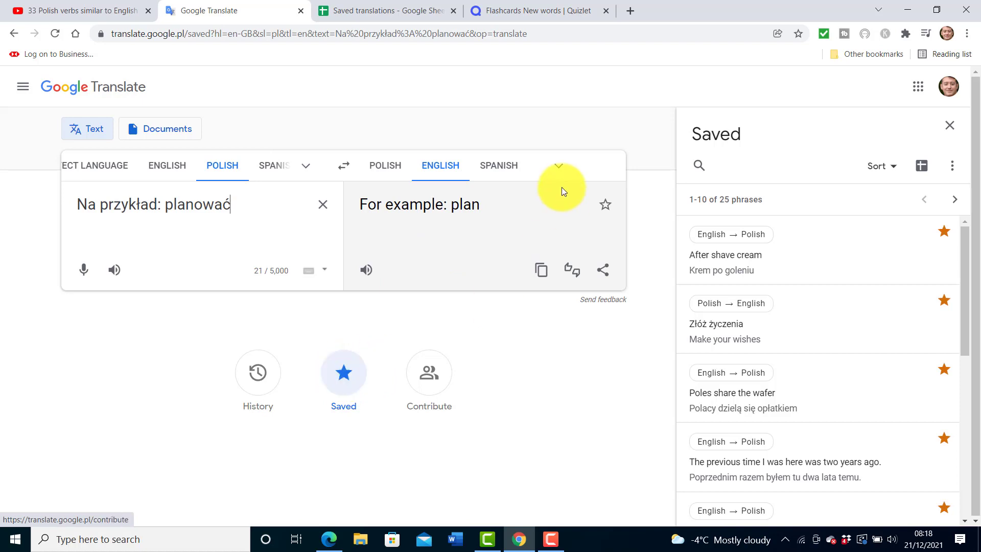
pyautogui.click(606, 206)
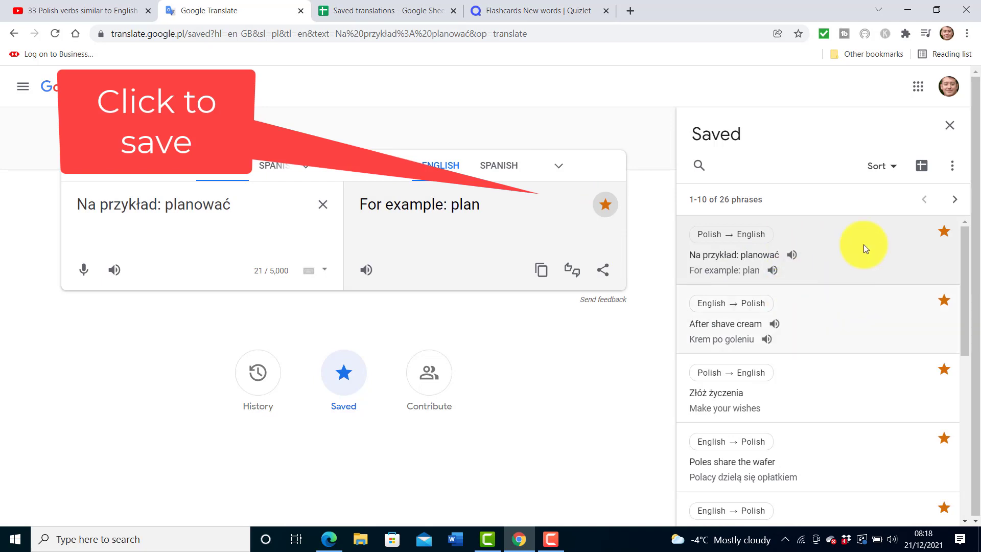
# Step: Reopen the saved phrases and listen to Na przykład: planować and Krem po goleniu spoken
pyautogui.click(343, 373)
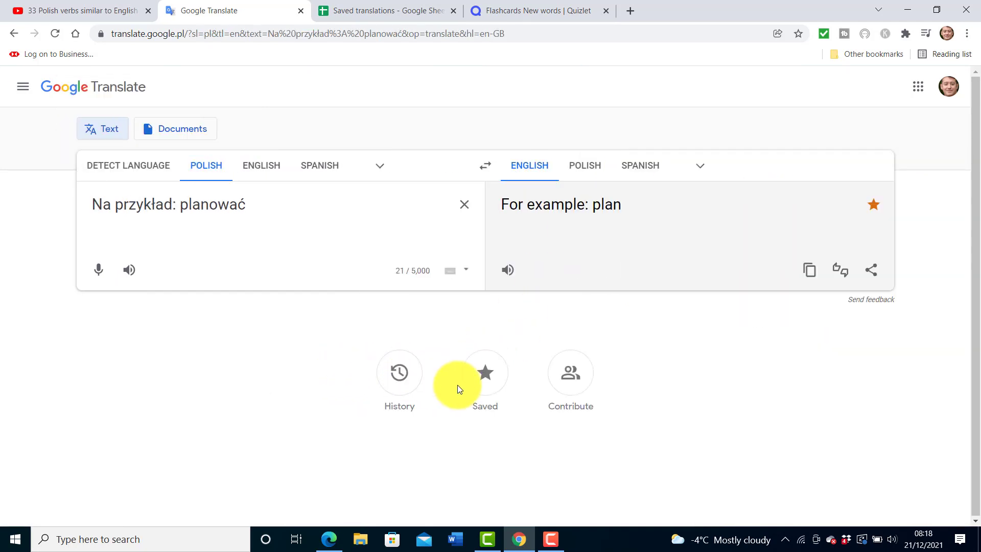
pyautogui.click(485, 373)
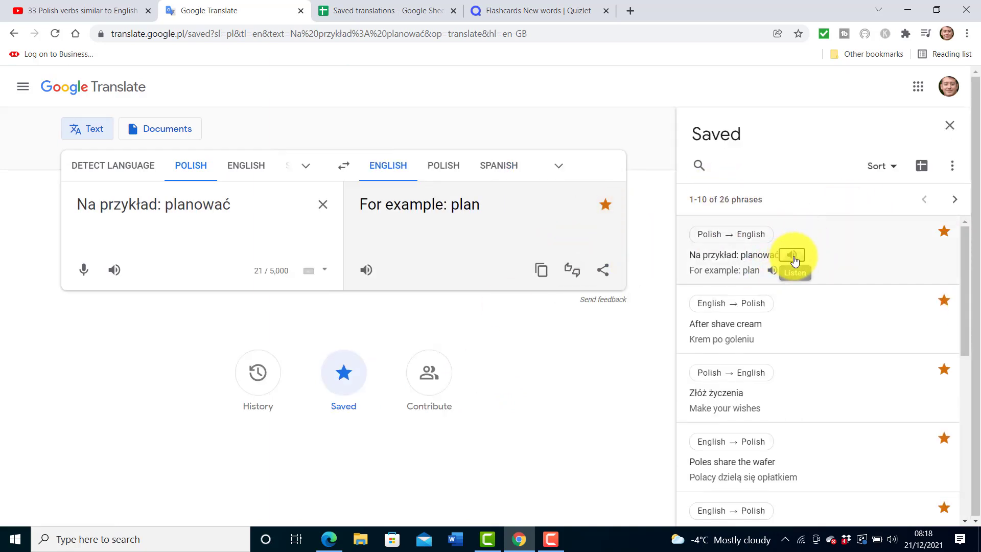
pyautogui.click(794, 258)
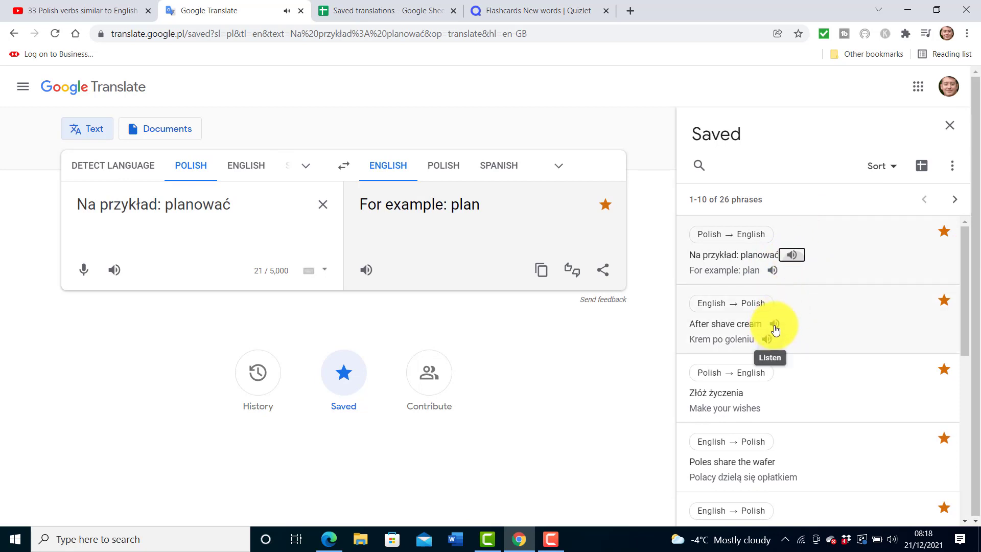
pyautogui.click(775, 325)
pyautogui.click(767, 340)
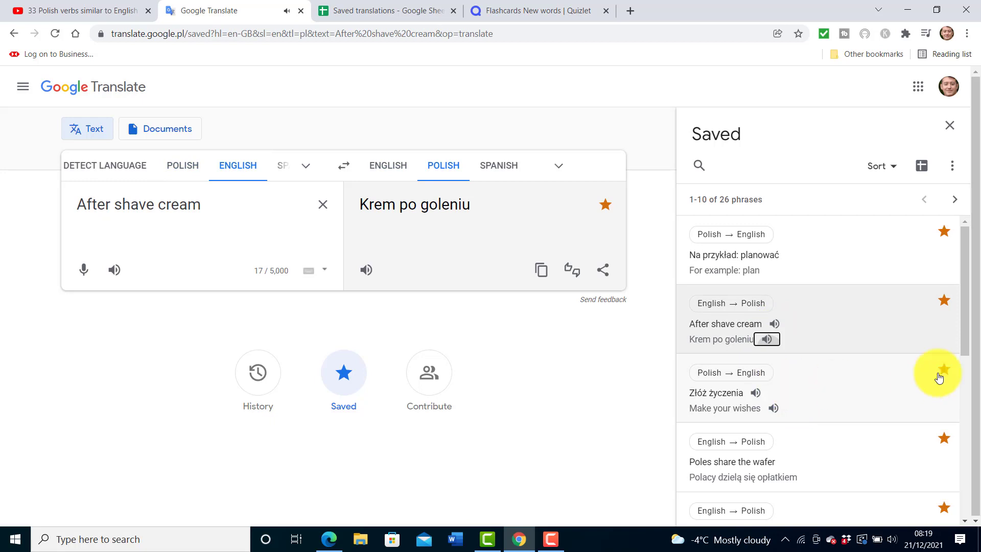
# Step: Export the saved phrases again into a fresh Saved translations spreadsheet
pyautogui.click(922, 166)
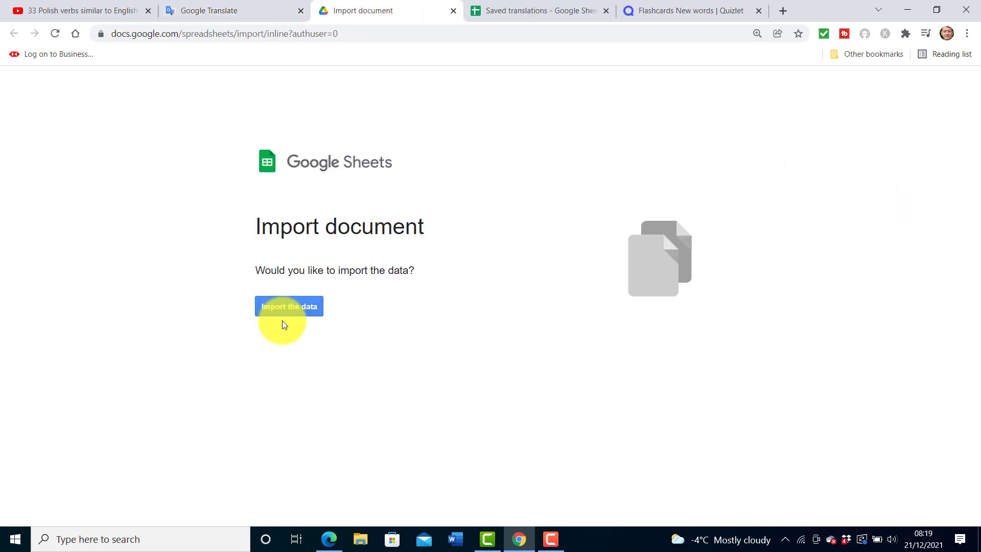
pyautogui.click(282, 307)
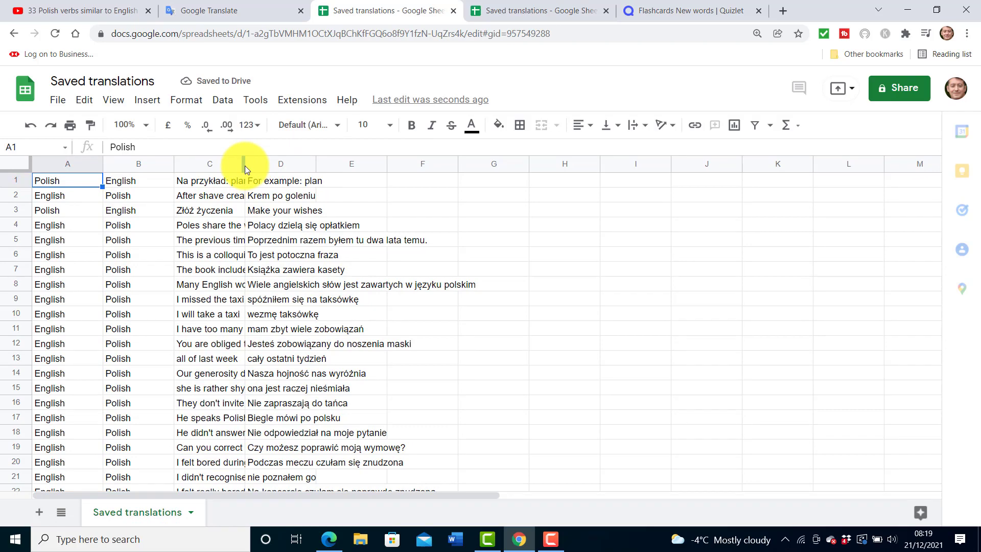
# Step: Widen columns C and D so every phrase and translation is readable
pyautogui.moveTo(397, 193); pyautogui.dragTo(407, 194)
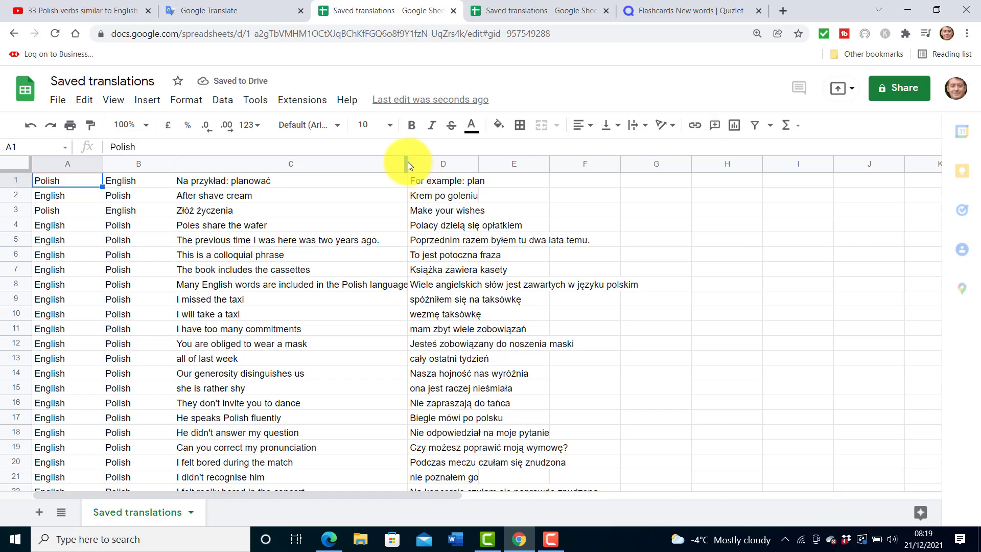
pyautogui.moveTo(408, 163); pyautogui.dragTo(462, 167)
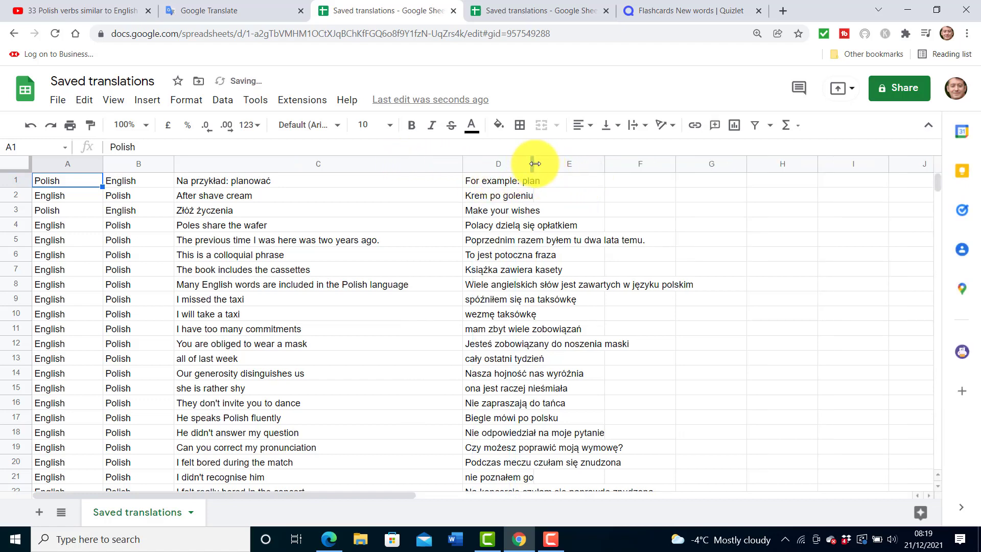
pyautogui.moveTo(569, 163); pyautogui.dragTo(756, 177)
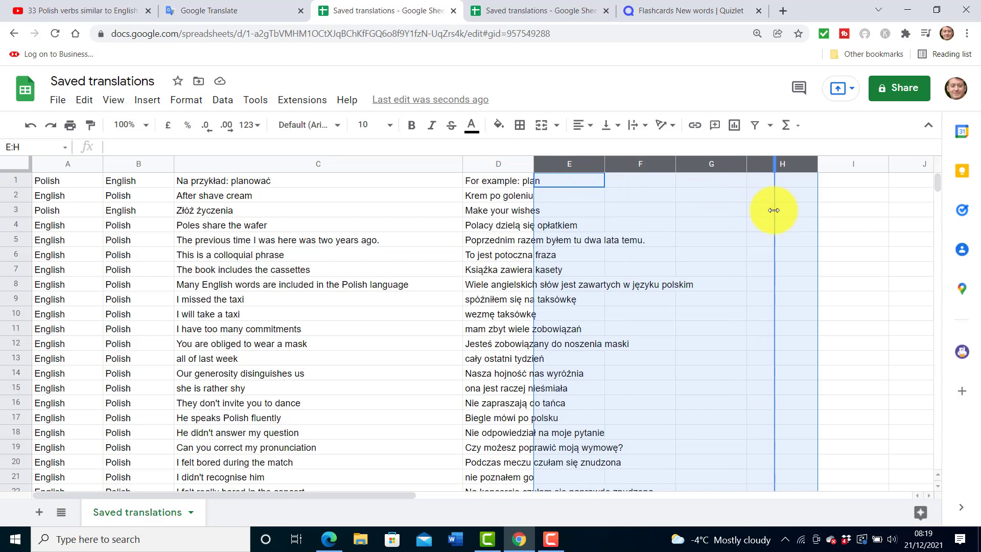
pyautogui.moveTo(763, 209); pyautogui.dragTo(769, 214)
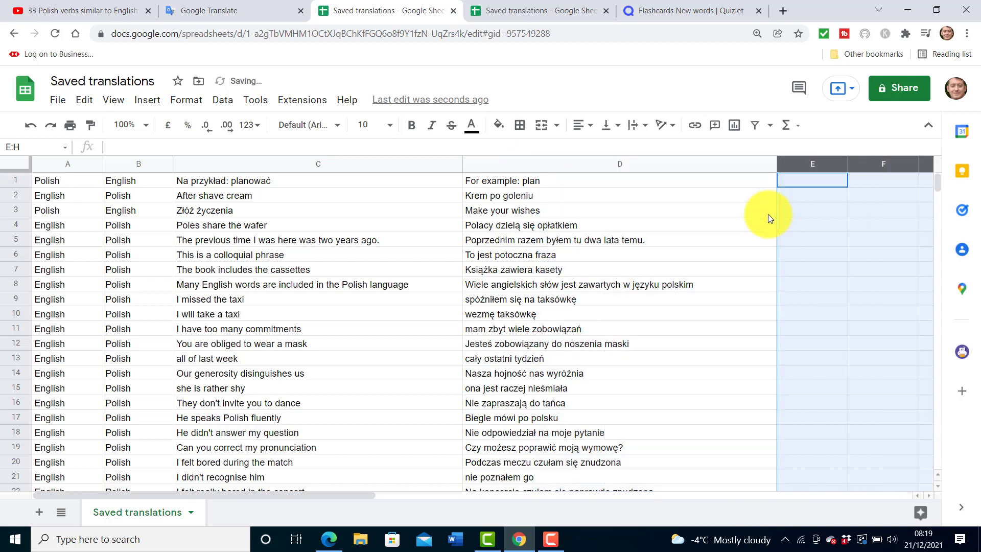
# Step: Select the phrase pairs in C1:D11 and copy them
pyautogui.click(239, 179)
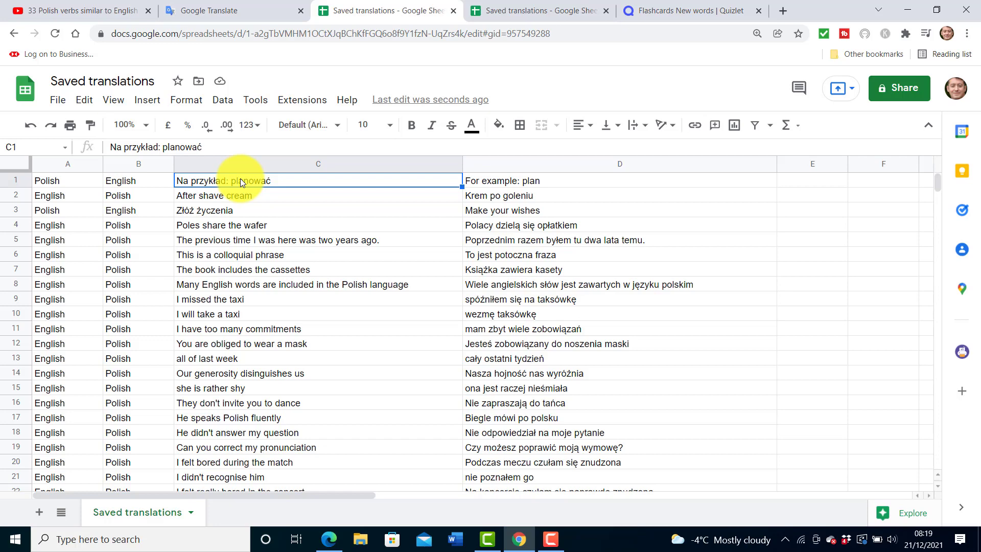
pyautogui.hotkey('shift', 'Right')
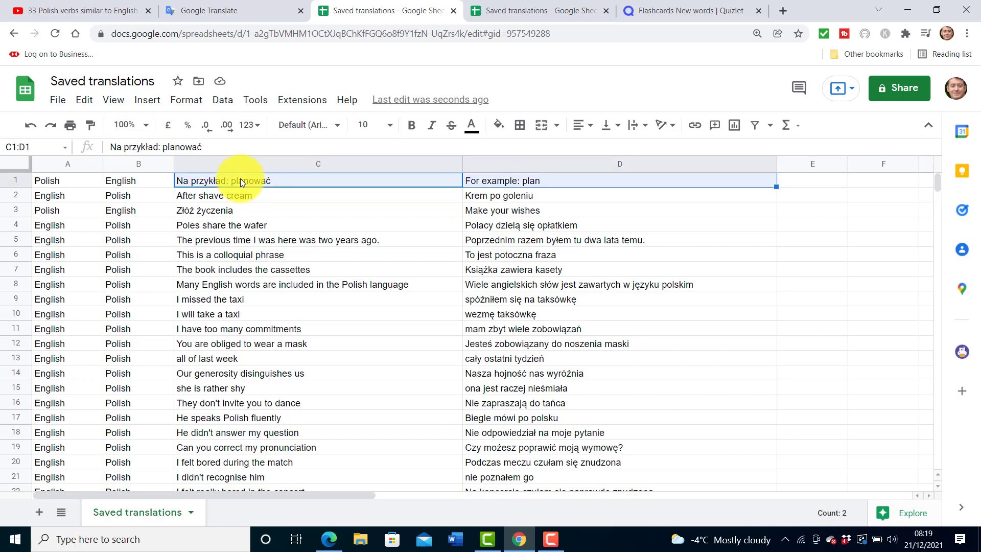
pyautogui.hotkey('shift', 'Down')
pyautogui.hotkey('shift', 'Down')
pyautogui.hotkey('shift', 'Down')
pyautogui.hotkey('shift', 'Down')
pyautogui.hotkey('shift', 'Down')
pyautogui.hotkey('shift', 'Down')
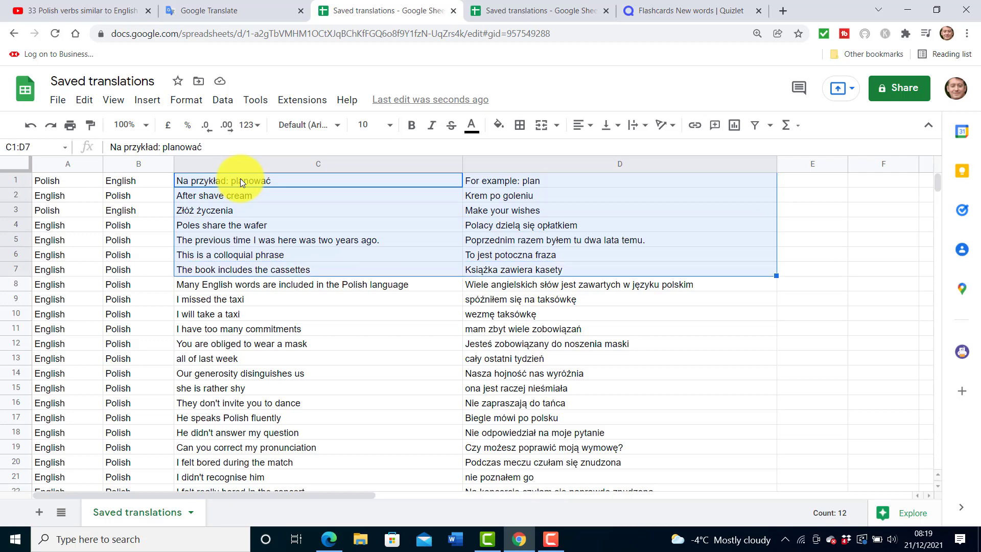
pyautogui.hotkey('shift', 'Down')
pyautogui.hotkey('shift', 'Down')
pyautogui.hotkey('shift', 'Down')
pyautogui.hotkey('shift', 'Down')
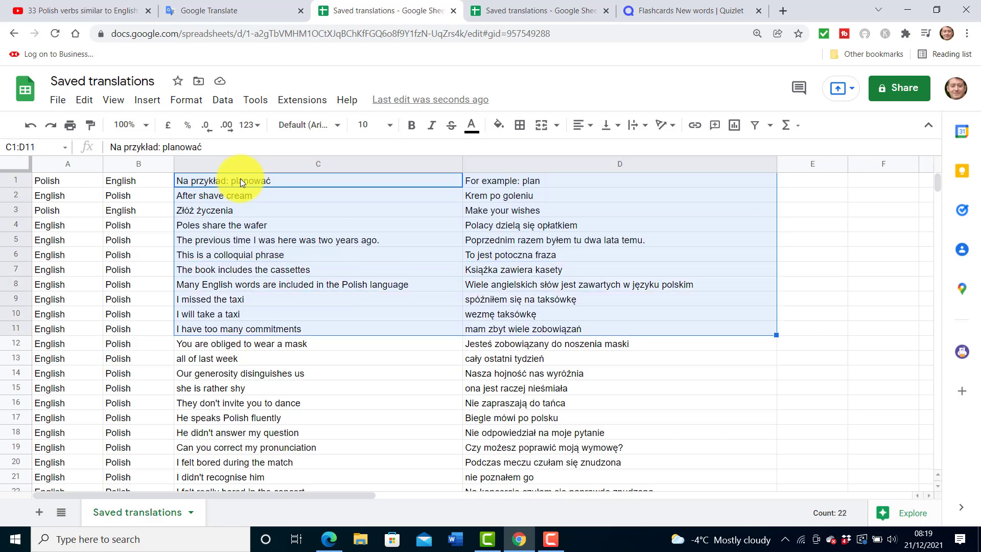
pyautogui.rightClick(417, 234)
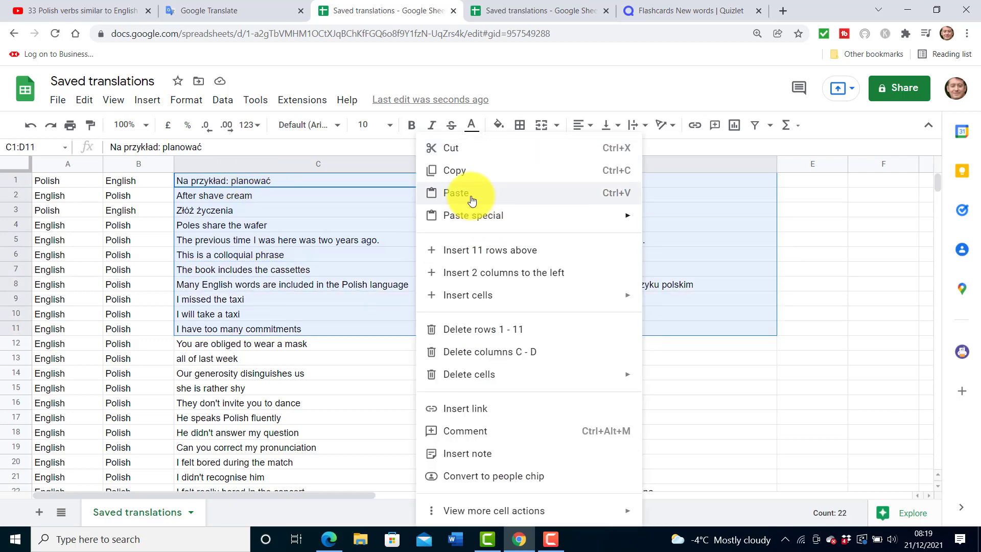
pyautogui.click(465, 175)
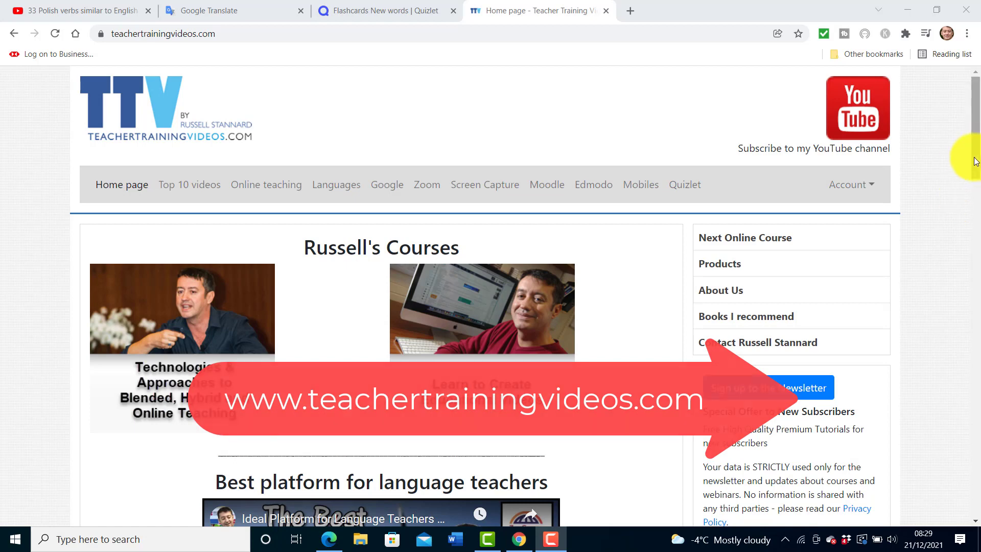
pyautogui.moveTo(974, 130)
pyautogui.mouseDown()
pyautogui.moveTo(973, 165)
pyautogui.moveTo(973, 150)
pyautogui.mouseUp()
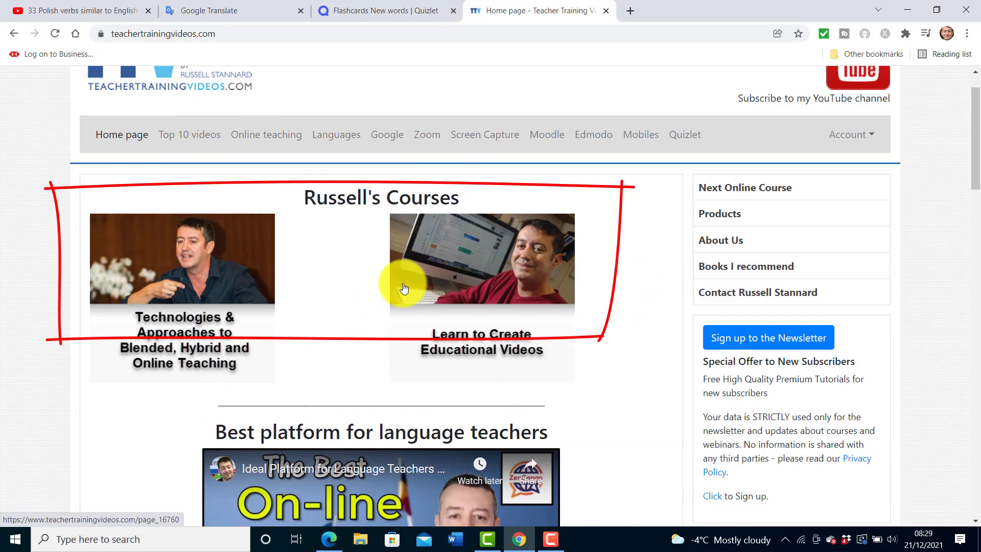
pyautogui.moveTo(974, 142)
pyautogui.mouseDown()
pyautogui.moveTo(962, 307)
pyautogui.moveTo(973, 76)
pyautogui.mouseUp()
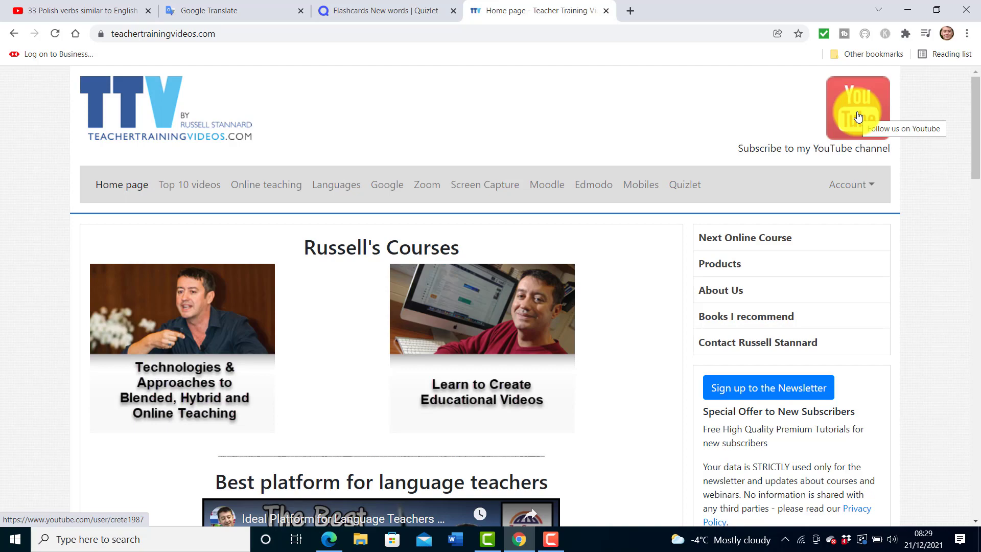
pyautogui.moveTo(975, 123); pyautogui.dragTo(967, 253)
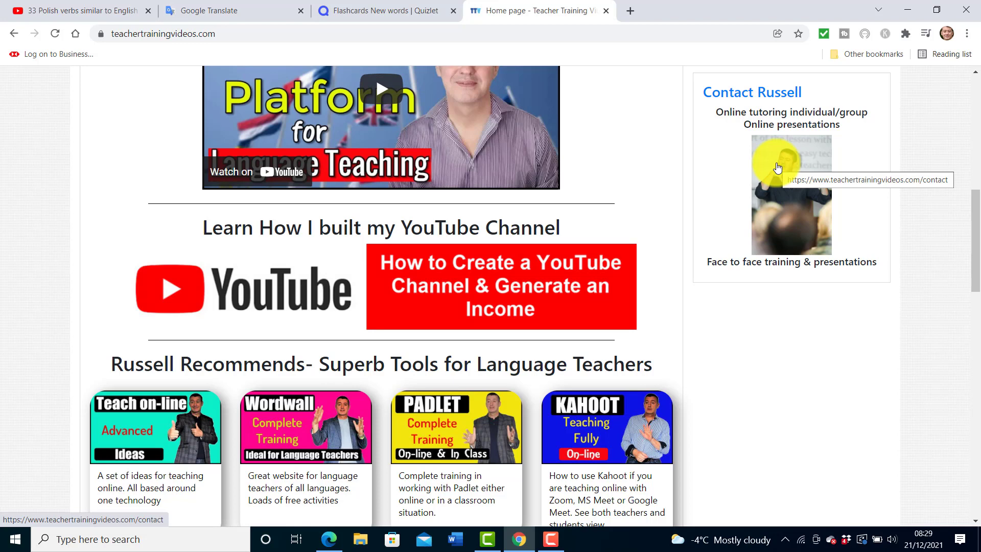